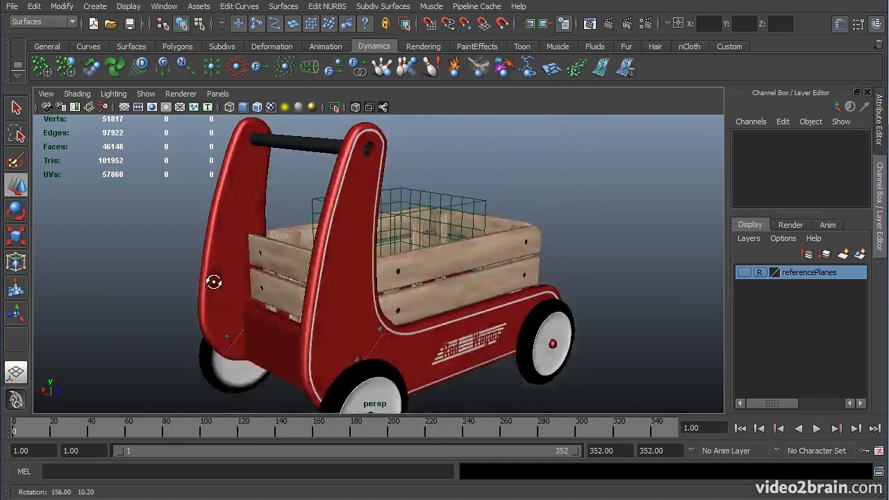
Step: Examine the textured red wagon model from several angles, including its wheels, side panels, wooden railings and handle
alt+drag(351, 297, 122, 296)
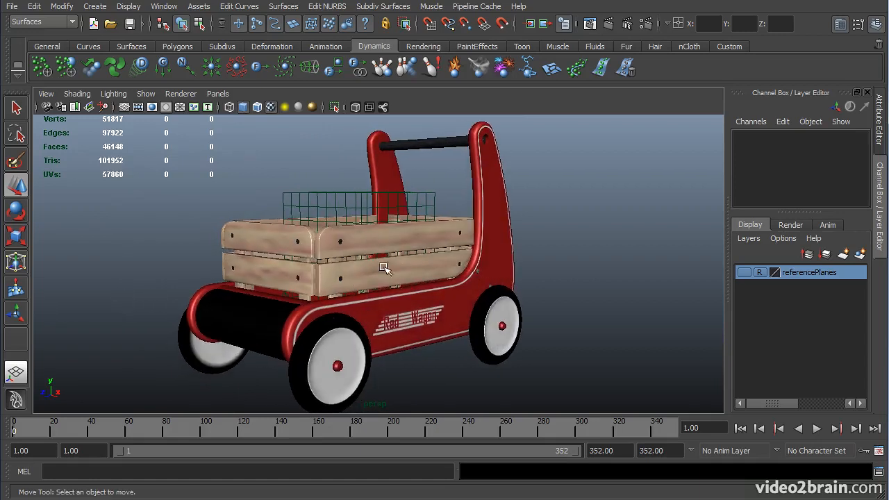
alt+drag(401, 309, 409, 312)
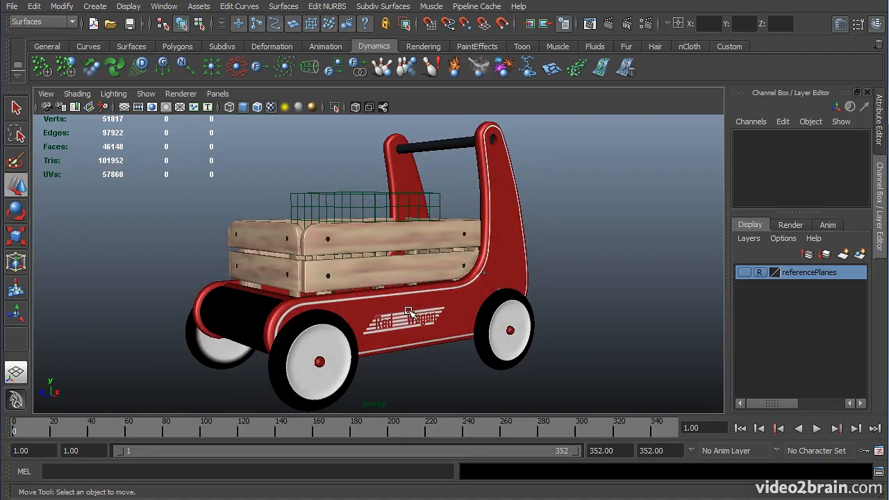
alt+right_drag(410, 312, 500, 305)
alt+drag(499, 278, 665, 251)
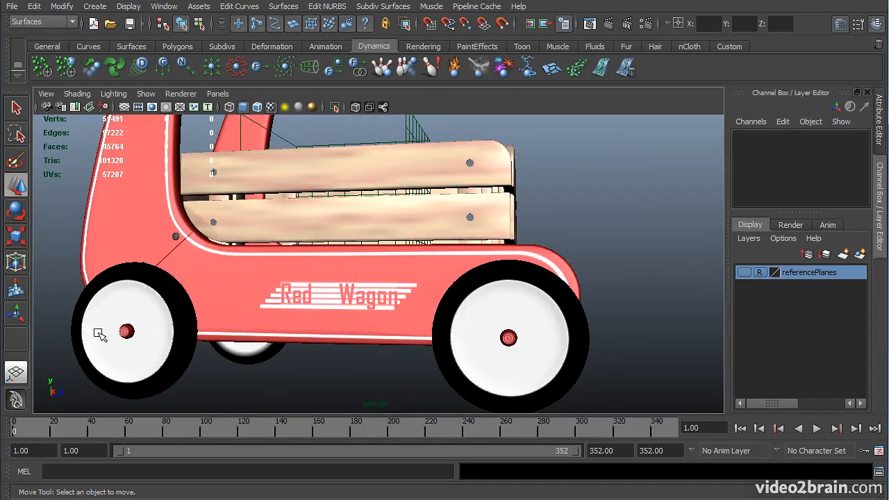
alt+drag(162, 359, 372, 310)
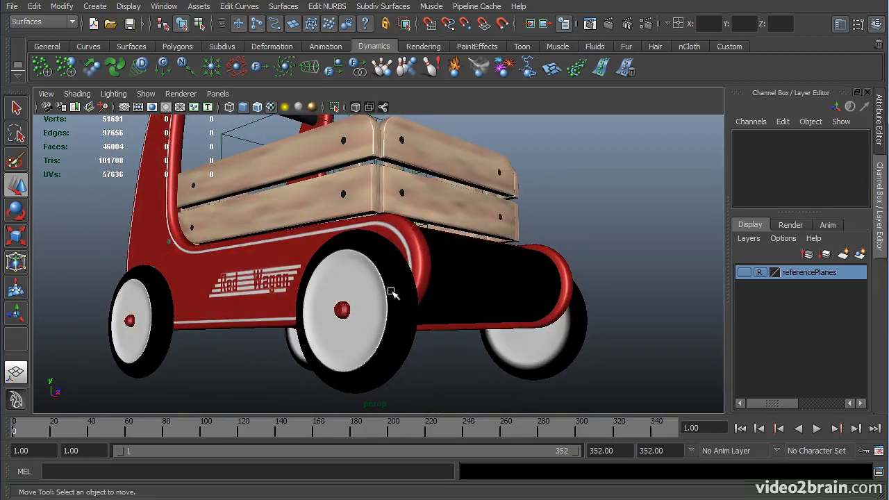
alt+drag(396, 354, 429, 323)
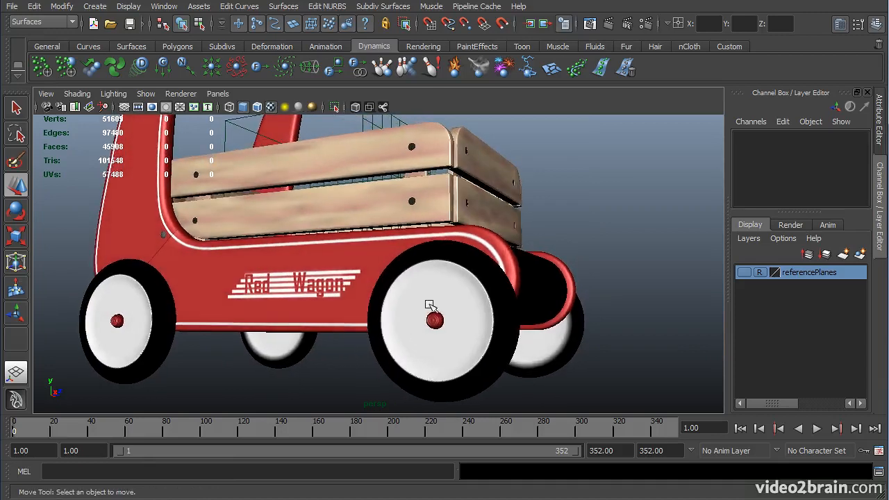
alt+drag(438, 281, 249, 287)
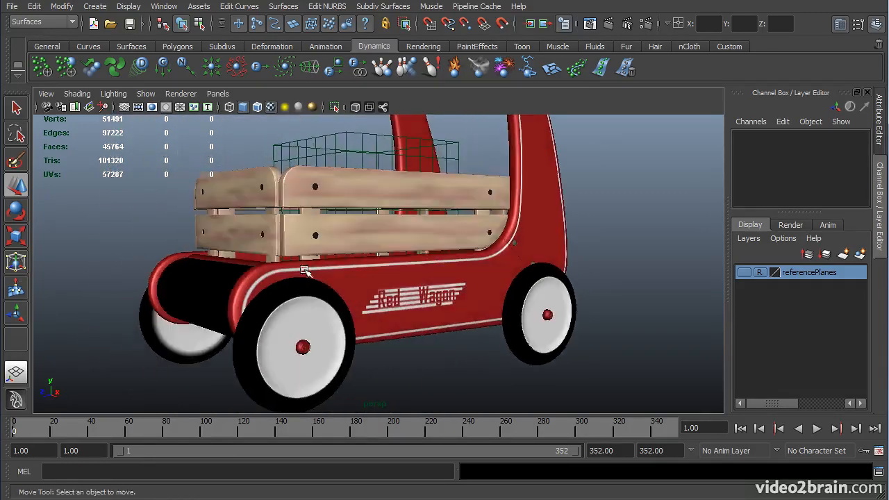
alt+drag(477, 229, 409, 258)
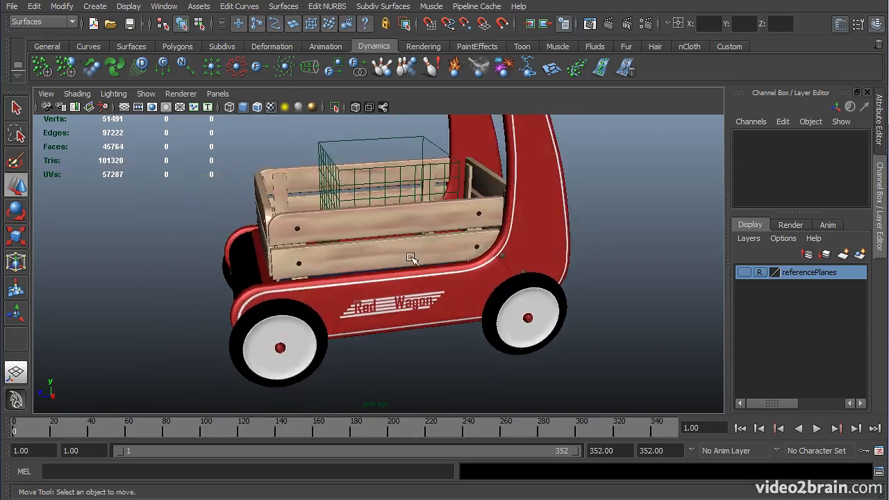
alt+drag(468, 206, 310, 200)
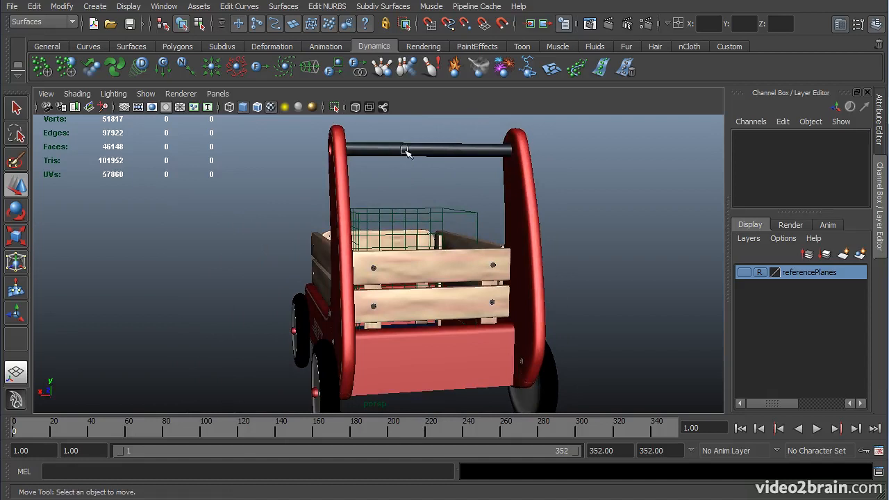
Step: Select the wagon's handle bar and its upper side railing in turn to inspect them, and clear the selection
click(405, 151)
alt+drag(275, 229, 357, 223)
click(382, 266)
alt+drag(294, 274, 347, 278)
alt+middle_drag(423, 309, 431, 299)
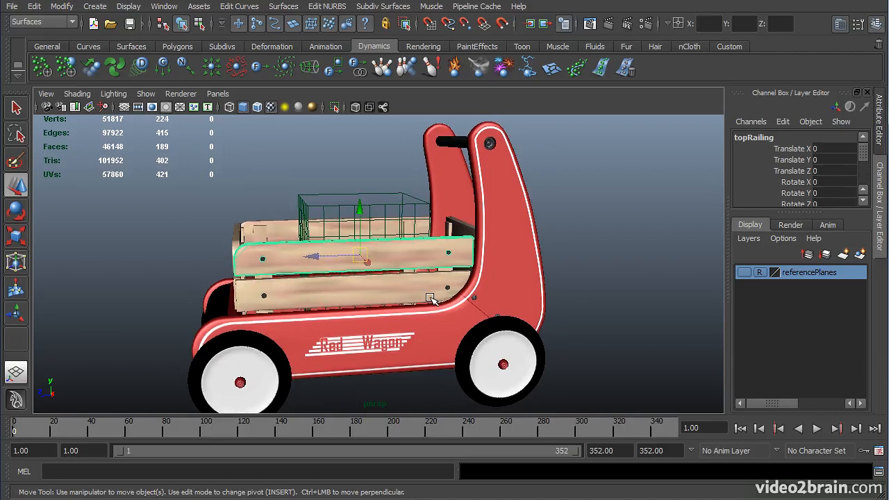
click(373, 210)
alt+middle_drag(373, 211, 391, 213)
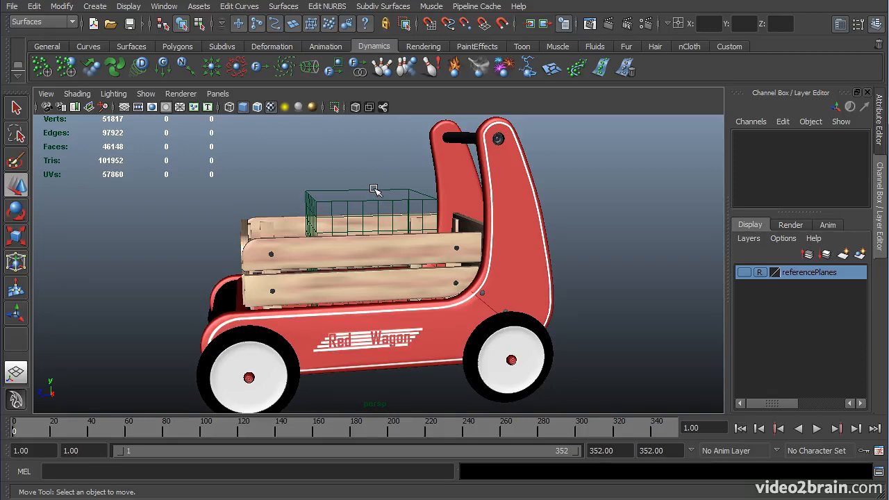
Step: Open the Hypershade and look through the scene's materials
click(175, 8)
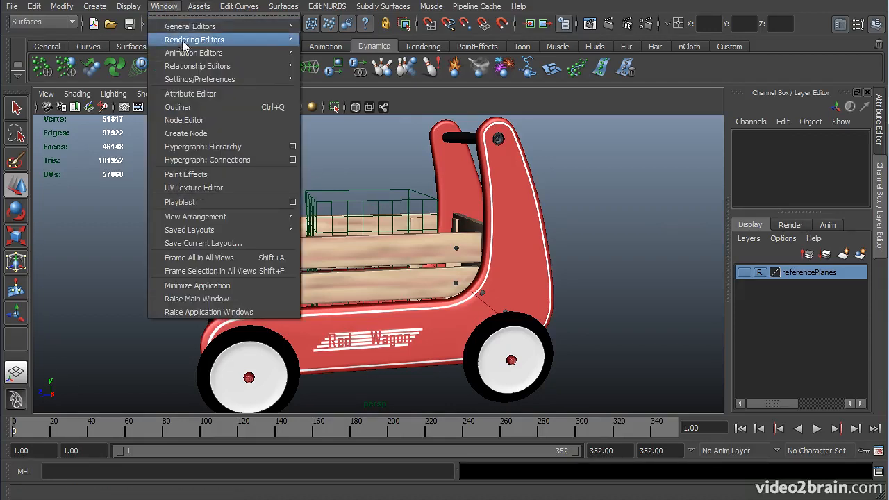
mouse_move(182, 41)
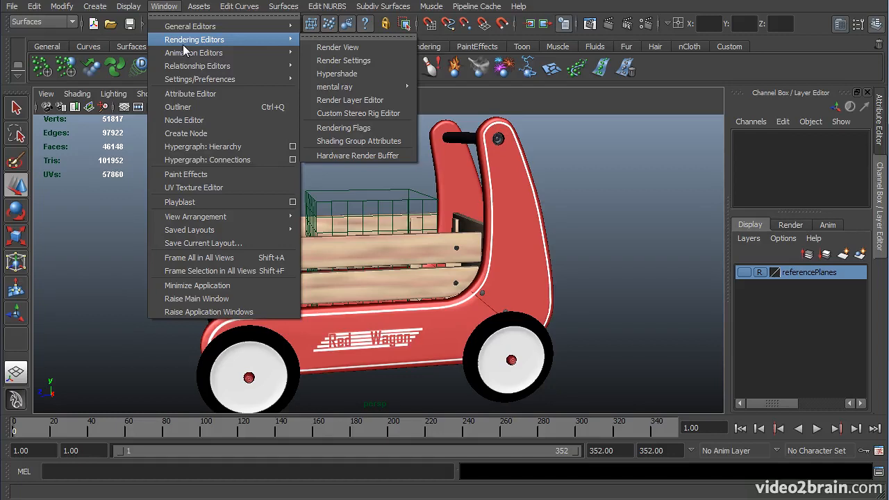
click(378, 76)
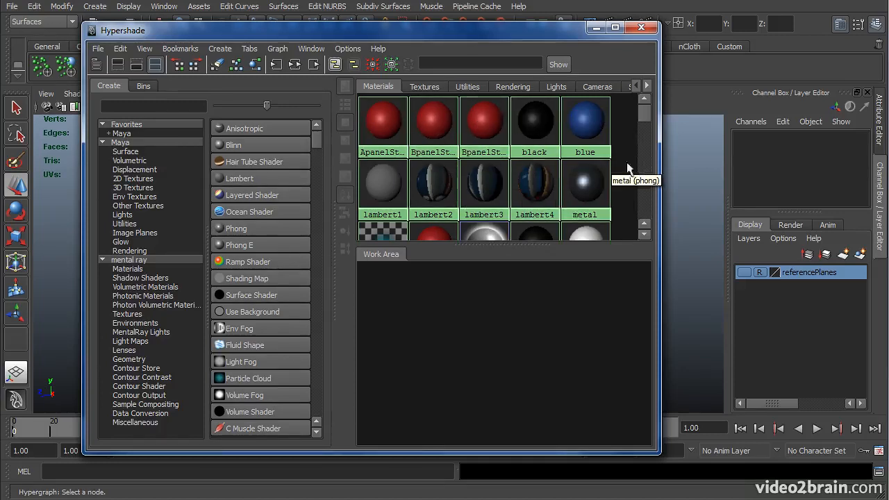
mouse_move(644, 113)
mouse_down()
mouse_move(645, 188)
mouse_move(640, 114)
mouse_up()
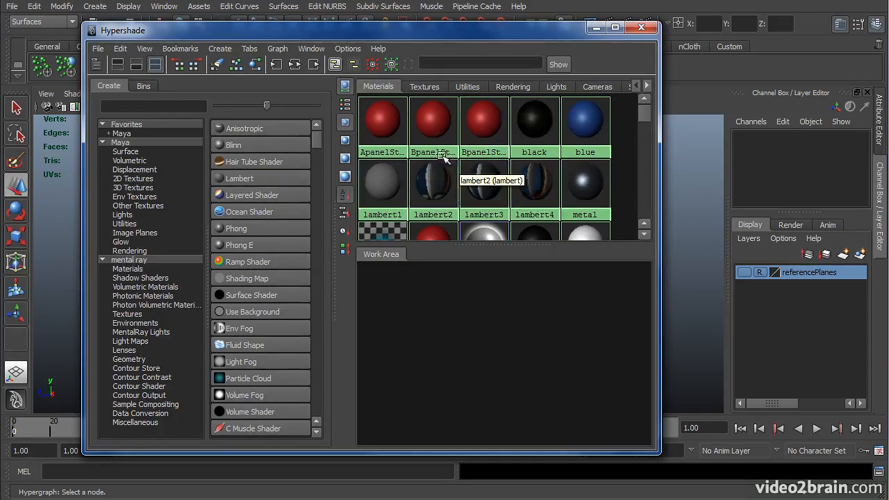
Step: Browse the scene's texture, utility, rendering, light and camera nodes in the Hypershade
click(424, 86)
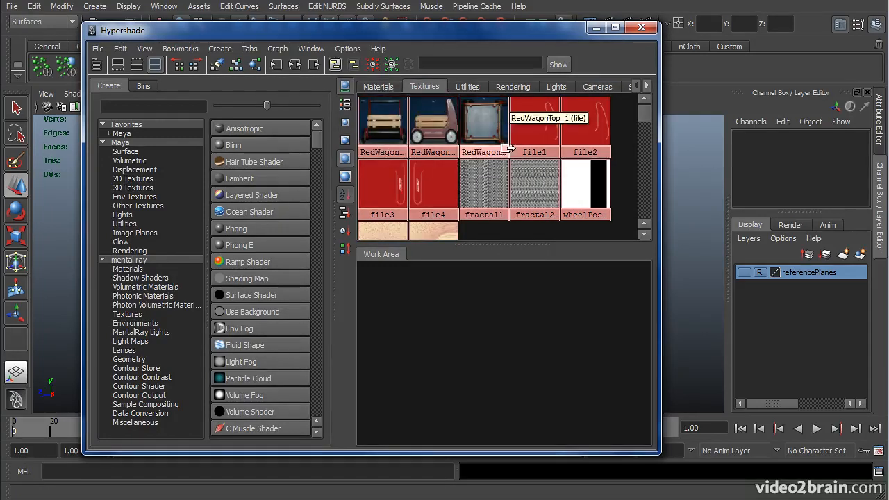
click(468, 87)
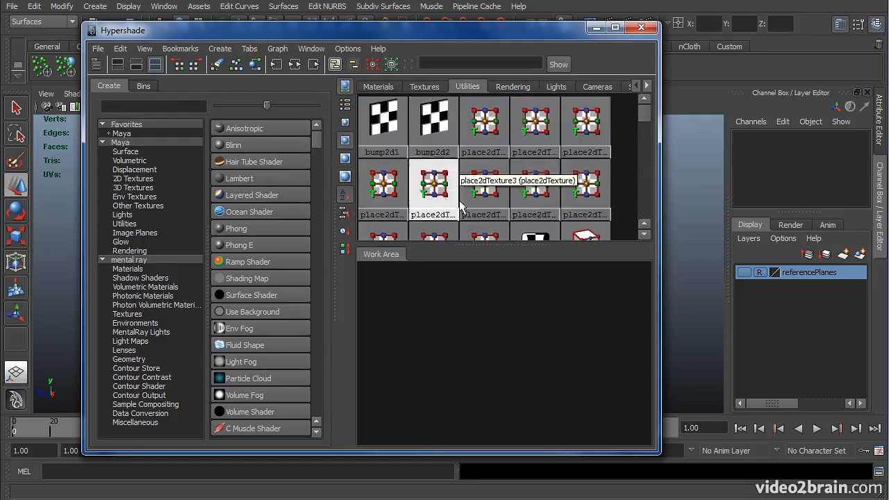
click(511, 86)
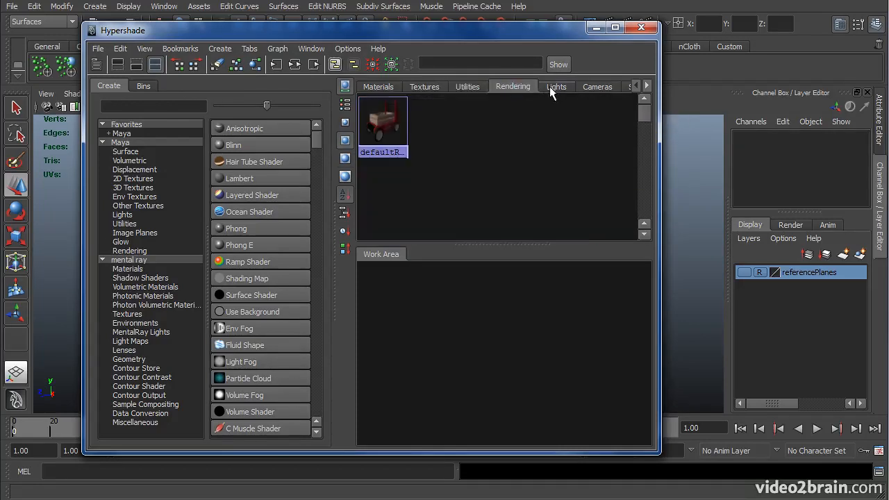
click(556, 87)
click(596, 86)
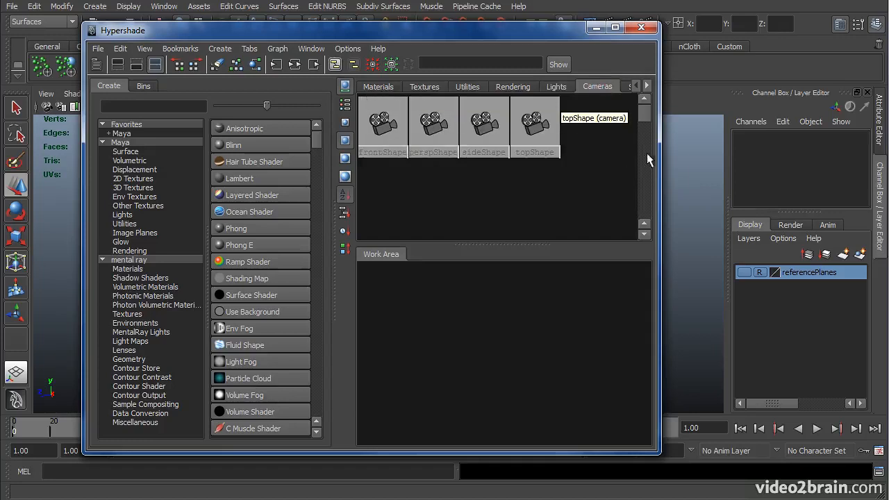
Step: Widen the Hypershade to view all node categories, compare its textures and materials, and narrow the window again
drag(660, 160, 851, 161)
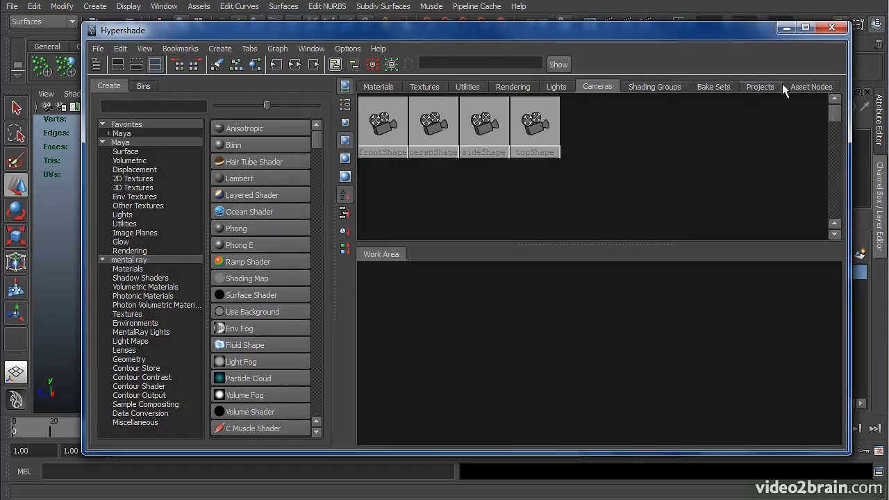
click(381, 86)
click(426, 85)
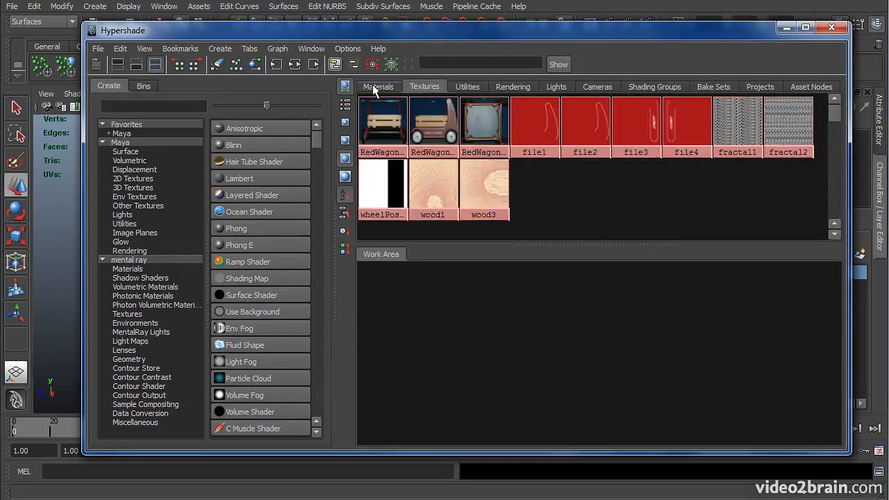
click(376, 86)
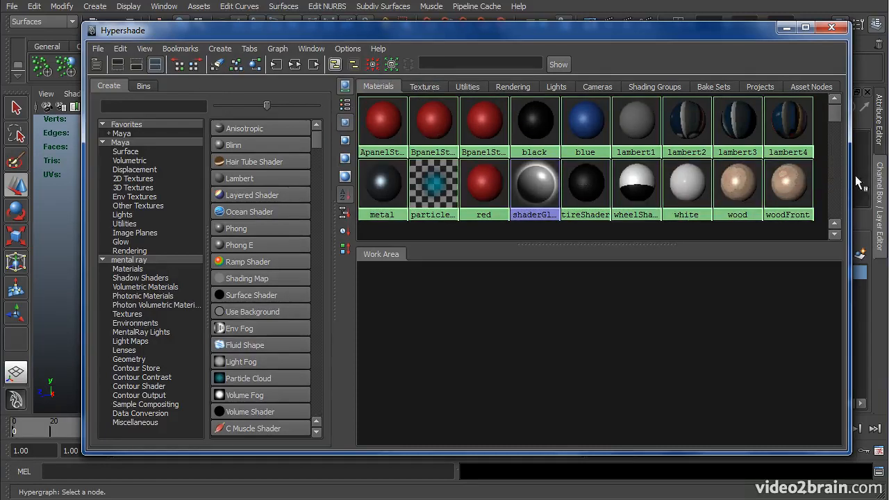
drag(851, 178, 672, 178)
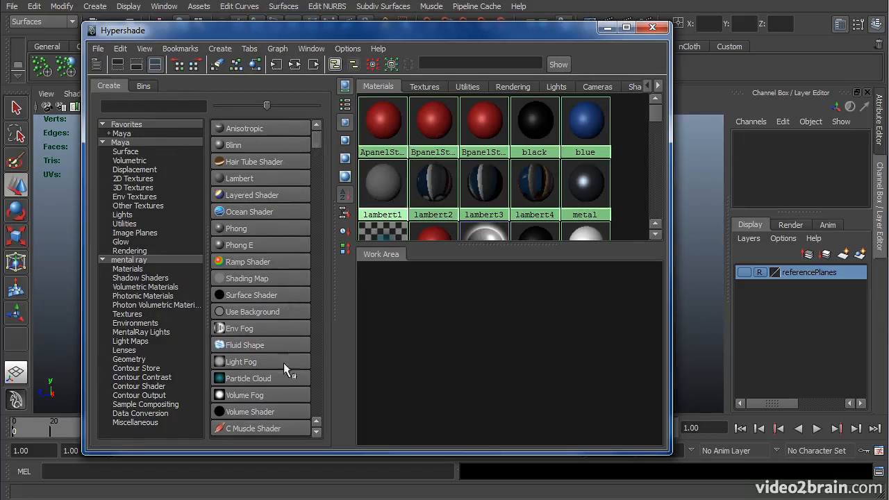
Step: Review the node types available for creation, including the Maya Surface shaders and the mental ray Materials
mouse_move(319, 138)
mouse_down()
mouse_move(311, 277)
mouse_move(323, 387)
mouse_move(326, 136)
mouse_up()
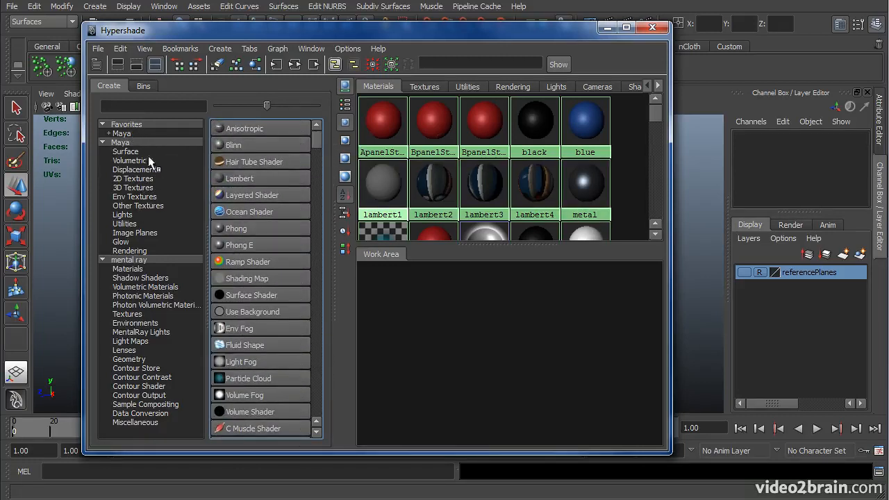
click(125, 152)
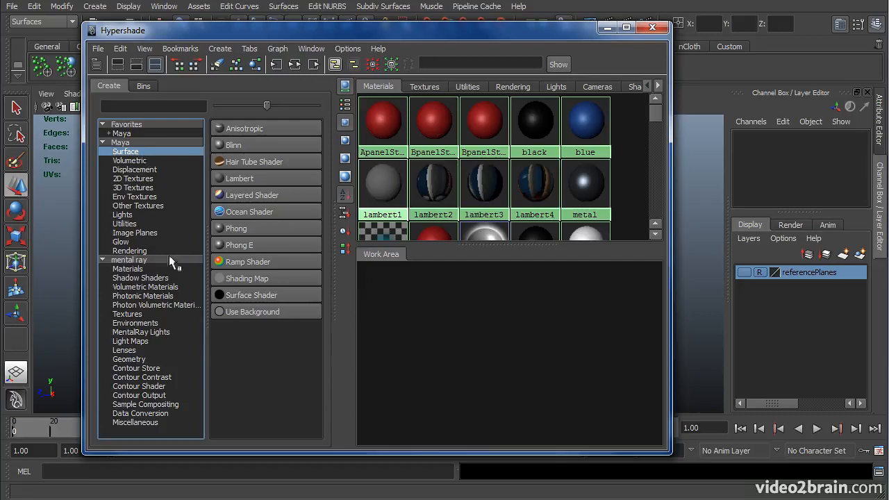
click(129, 268)
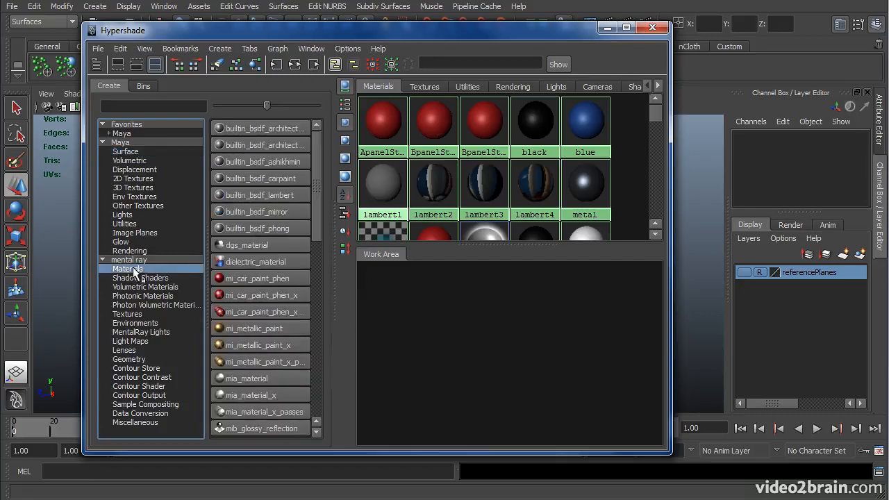
scroll(314, 181, down, 5)
drag(316, 269, 318, 182)
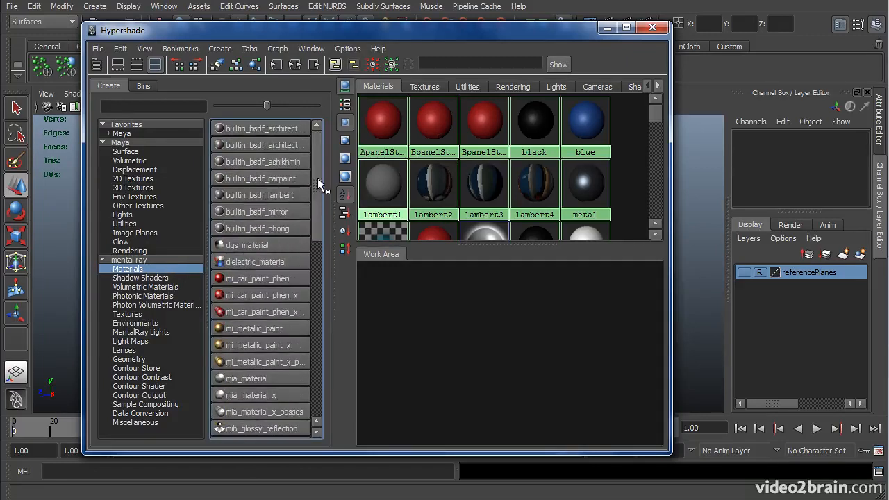
Step: List all Maya and mental ray node types together, and limit the creation list to Maya Surface shaders again
click(128, 144)
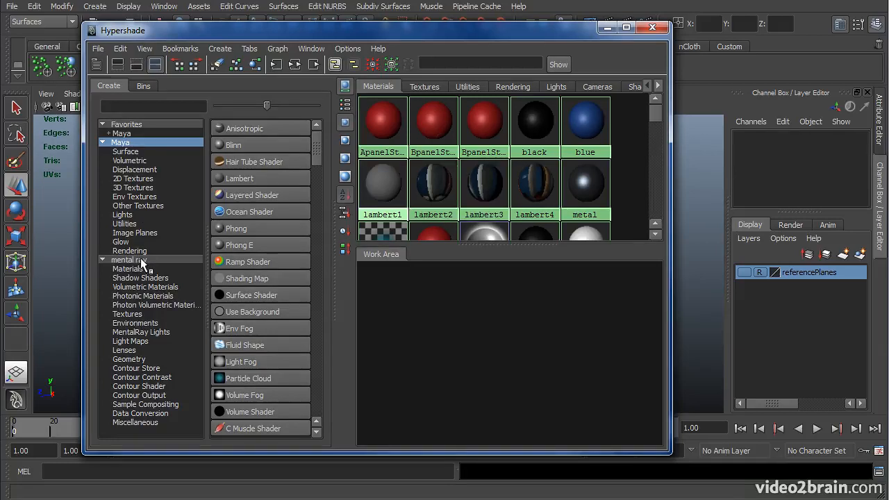
click(140, 261)
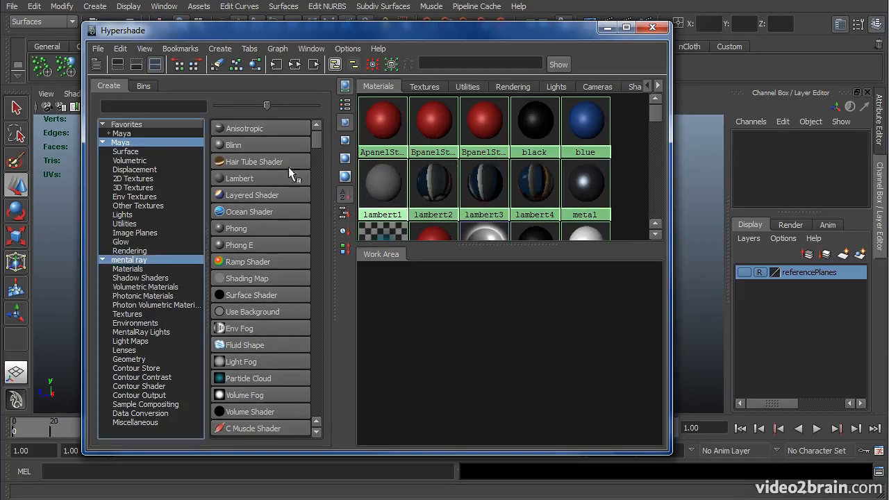
mouse_move(318, 141)
mouse_down()
mouse_move(321, 370)
mouse_move(324, 134)
mouse_up()
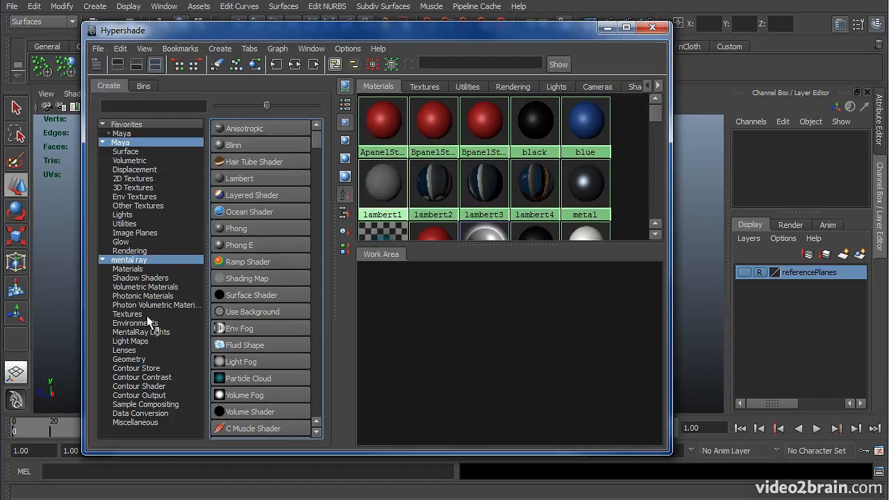
click(137, 152)
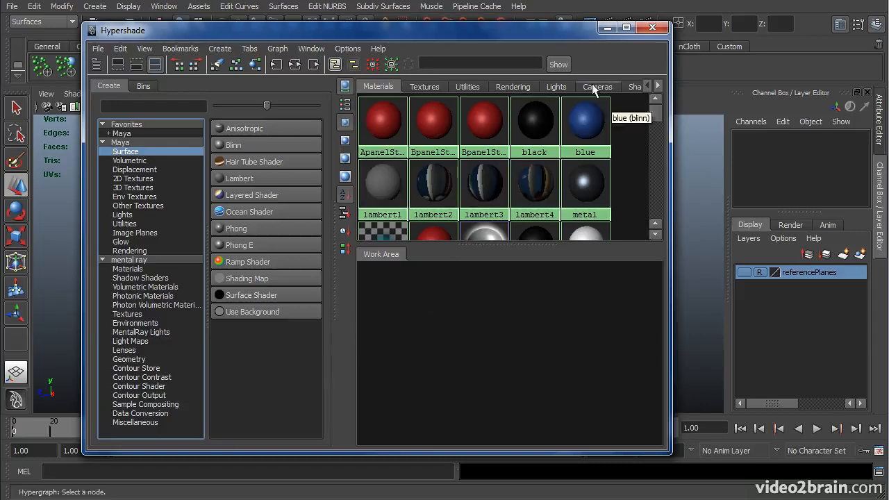
Step: Minimize the Hypershade and examine the materials on the wagon from its side and front
click(608, 28)
alt+drag(406, 310, 394, 331)
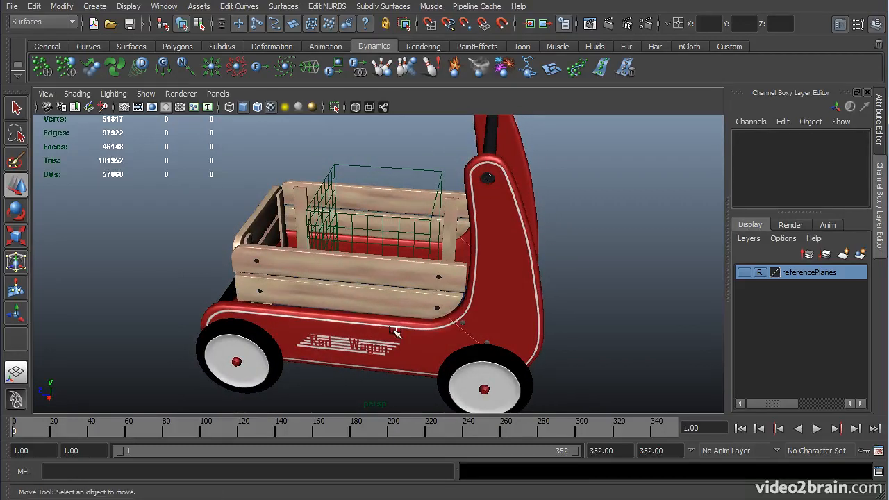
alt+drag(321, 329, 374, 274)
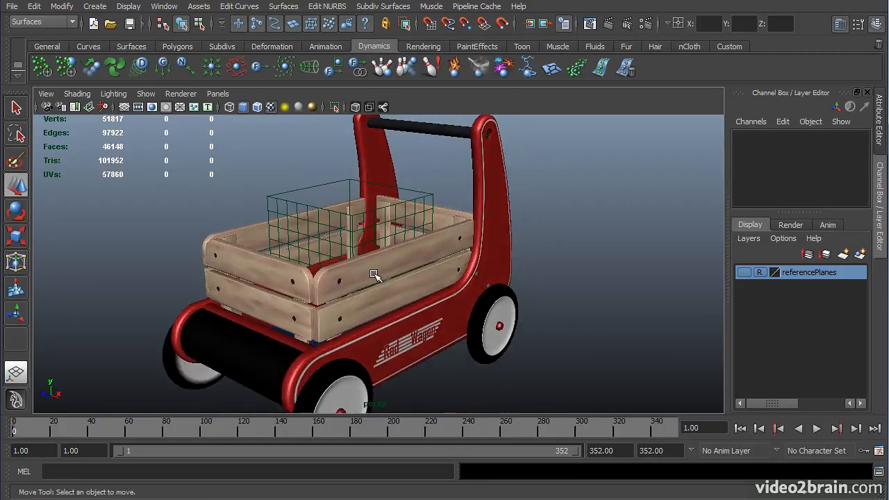
alt+drag(325, 290, 346, 276)
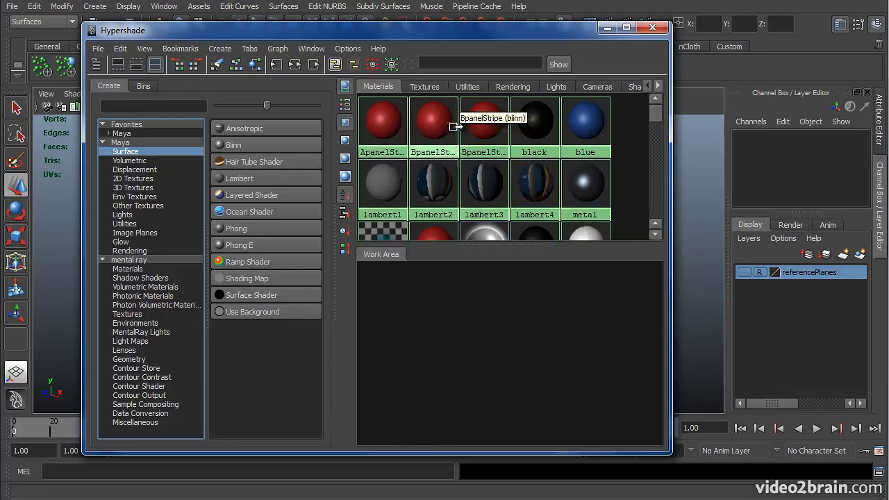
Step: Graph the input and output connections of the BpanelStripe1 material in the Hypershade work area
click(486, 124)
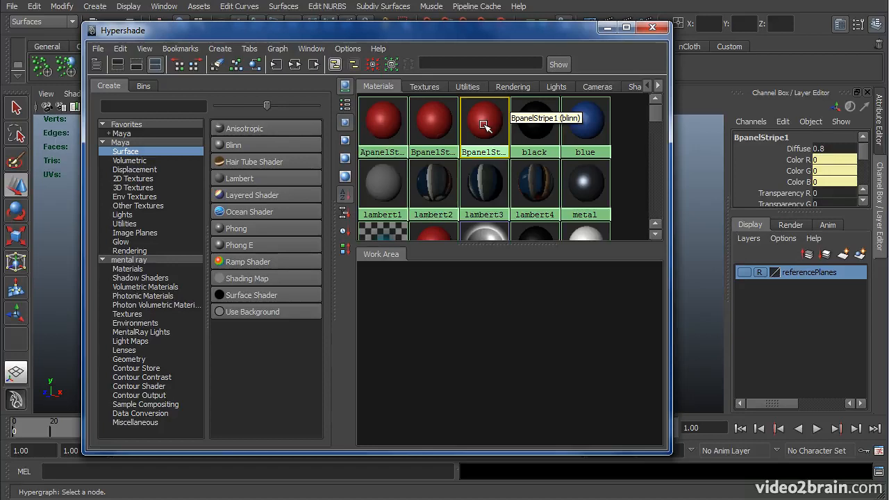
click(295, 65)
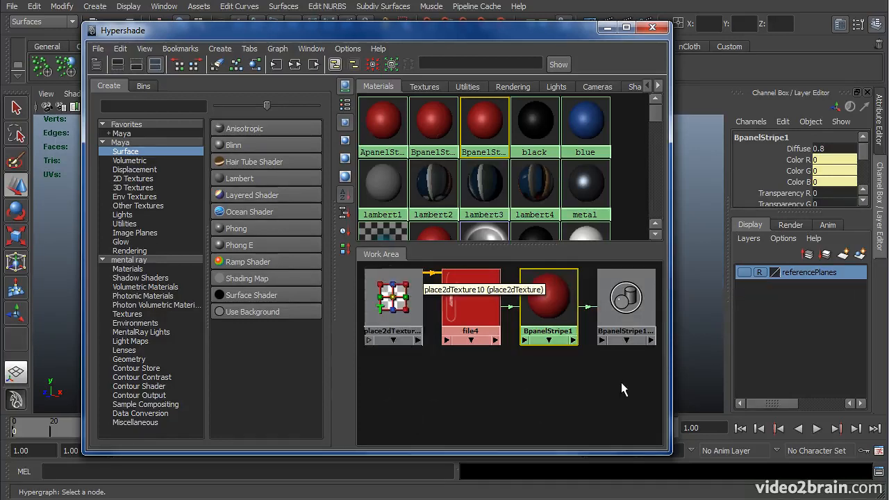
Step: Spread out the BpanelStripe1 and file4 nodes in the work area and examine the color connection between them
drag(550, 303, 557, 330)
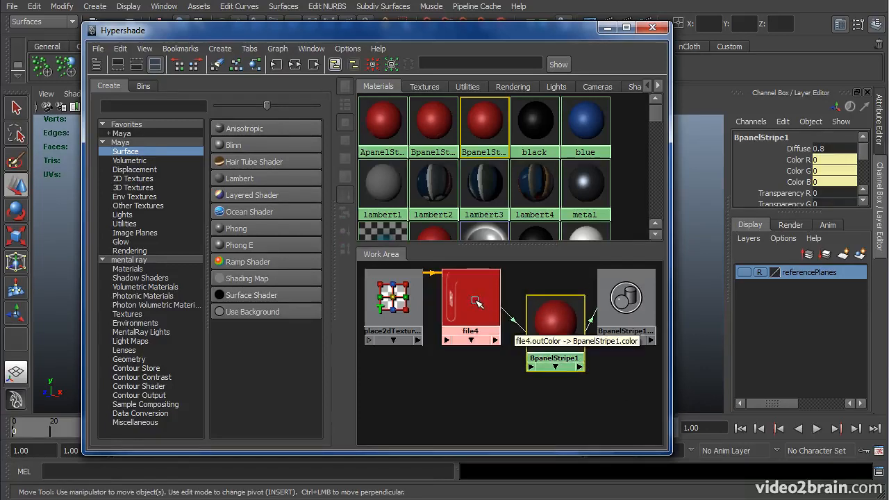
drag(476, 301, 472, 336)
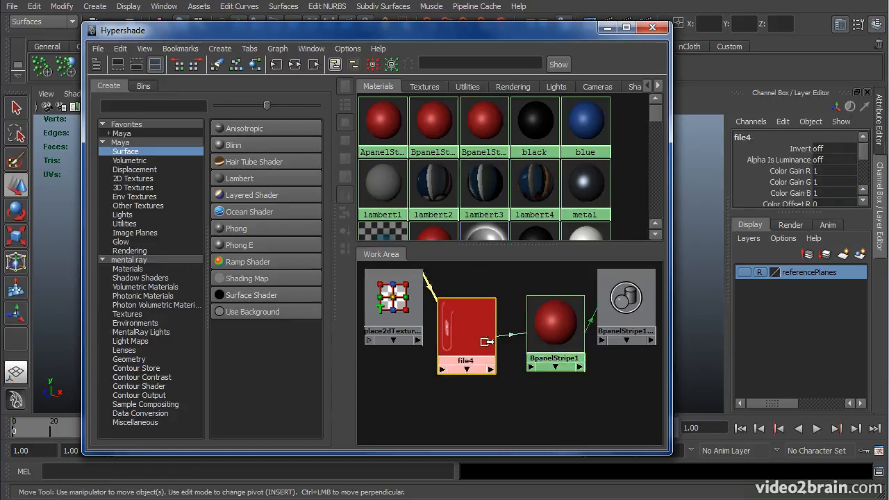
middle_drag(486, 342, 543, 333)
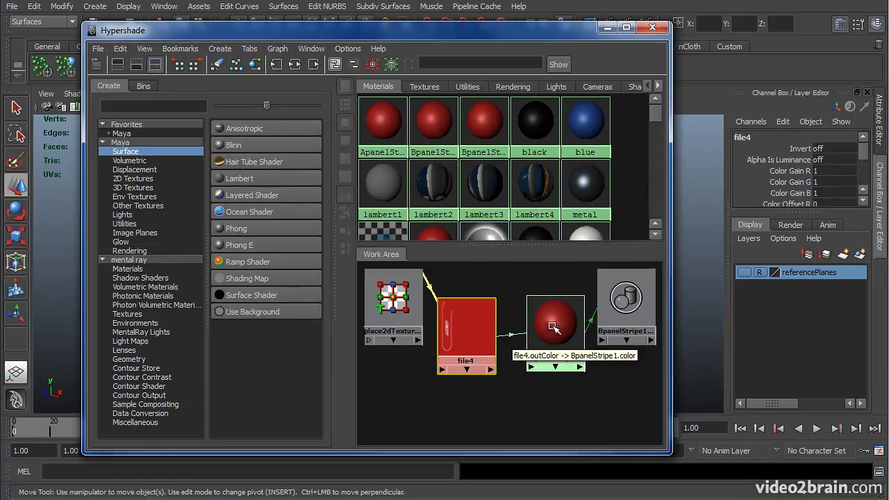
middle_drag(556, 323, 557, 324)
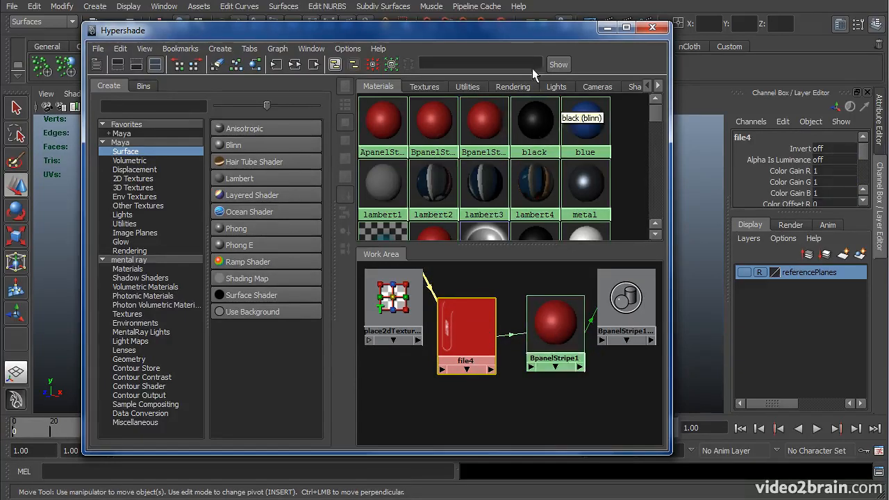
Step: Show the BpanelStripe1 material's attributes, and move and narrow the Hypershade window so it does not cover the Attribute Editor
drag(528, 34, 452, 34)
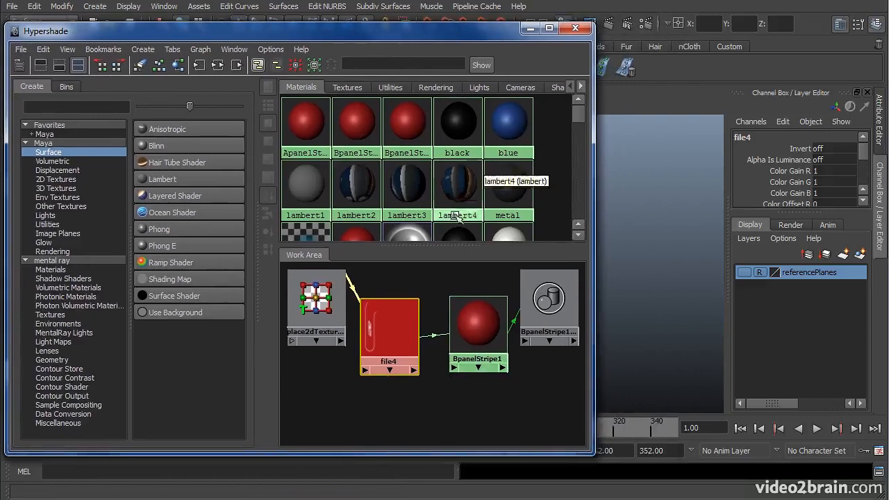
double_click(480, 326)
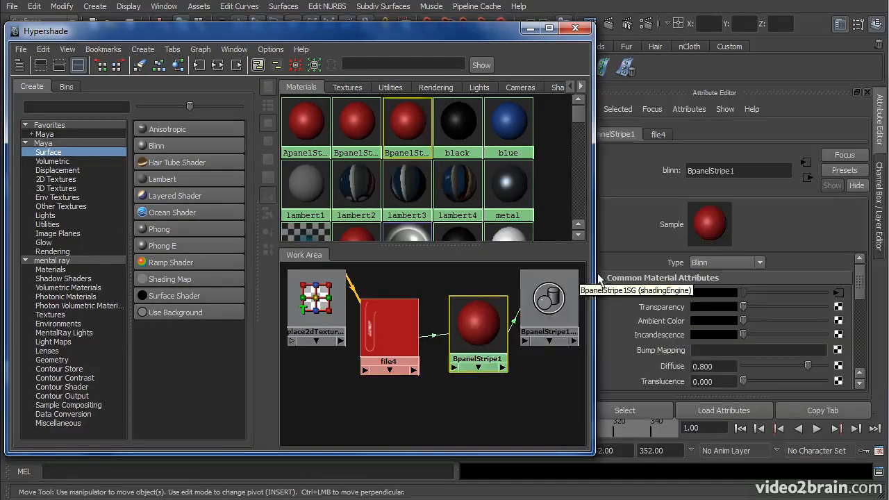
drag(595, 275, 561, 275)
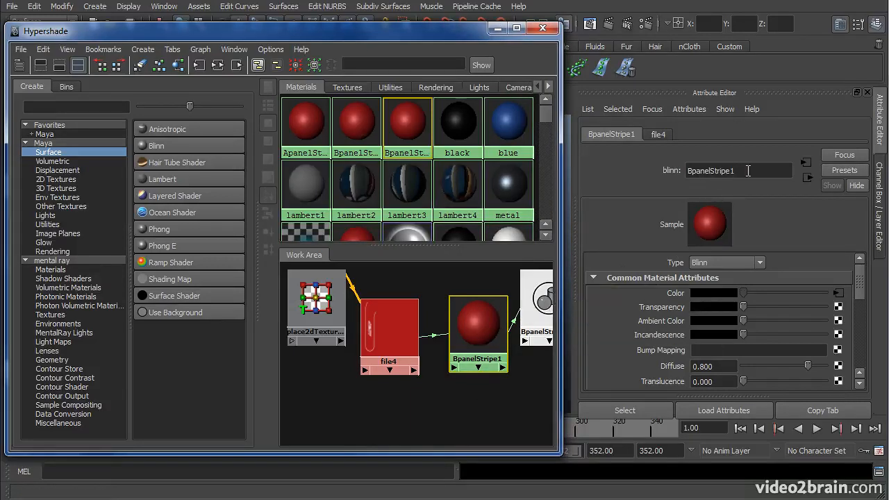
Step: Select the objects that use the BpanelStripe1 material, examine them on the wagon from several angles, and clear the selection
drag(445, 39, 359, 353)
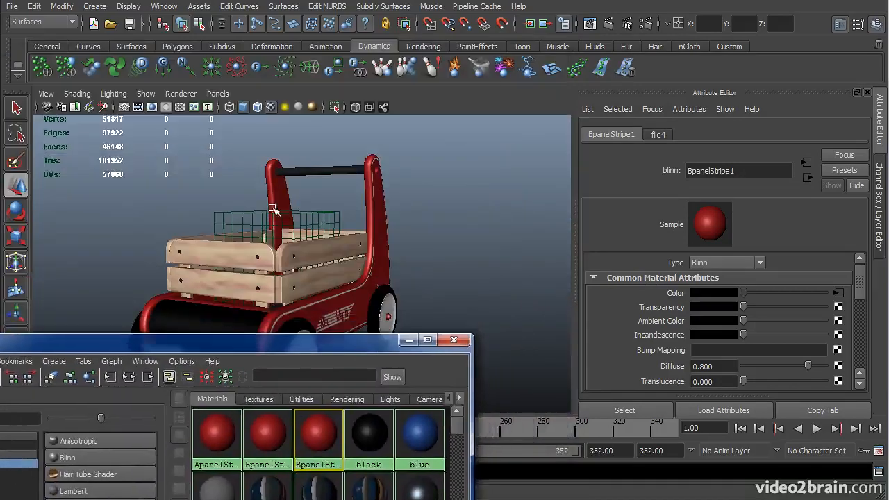
alt+drag(446, 282, 411, 242)
drag(359, 354, 85, 39)
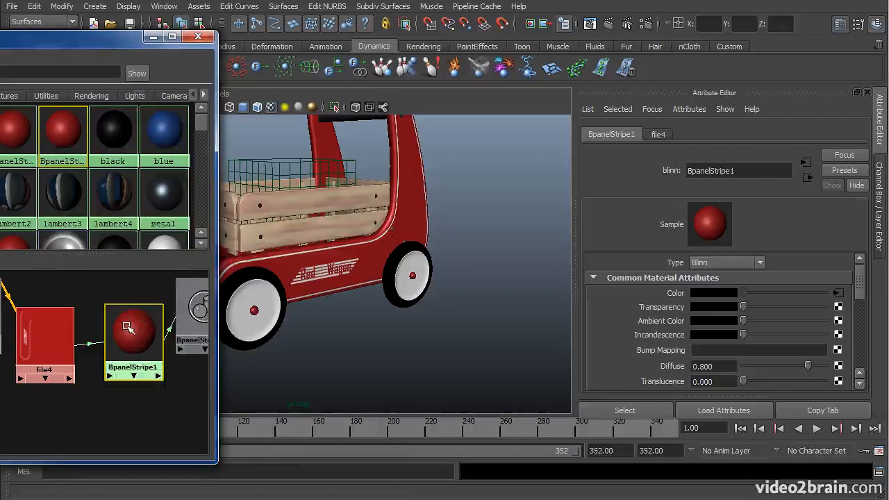
mouse_move(131, 328)
right_down()
mouse_move(129, 340)
mouse_move(119, 333)
mouse_move(171, 334)
mouse_move(139, 300)
mouse_move(288, 323)
mouse_move(295, 345)
right_up()
alt+drag(472, 281, 406, 310)
alt+middle_drag(254, 329, 345, 312)
alt+drag(345, 312, 284, 312)
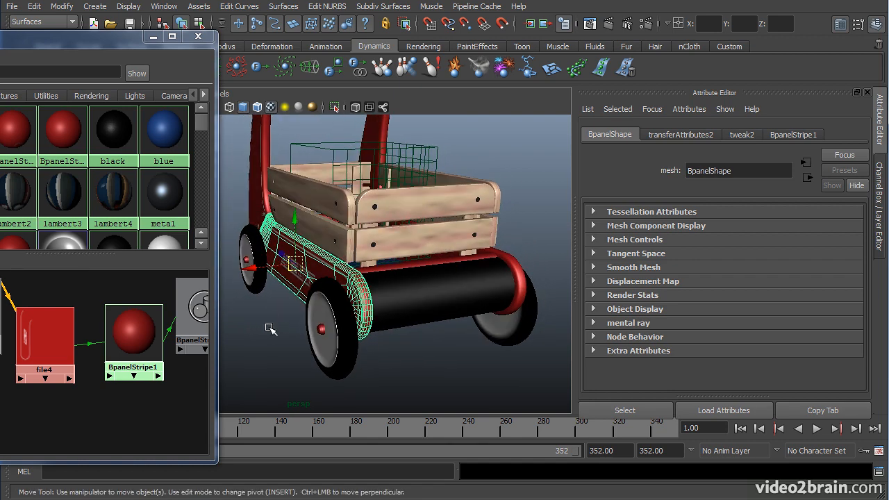
click(270, 328)
Step: Clear the work area and graph the shading network of the wagon's Apanel side panel
drag(89, 35, 451, 30)
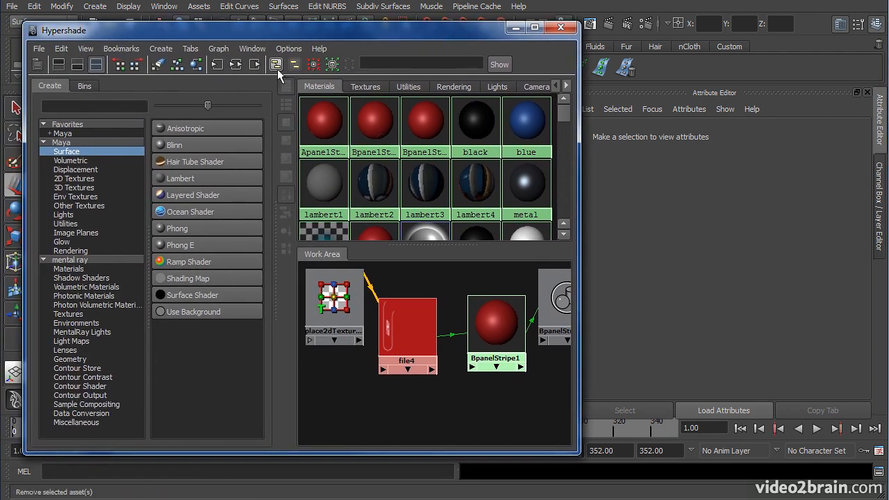
click(158, 65)
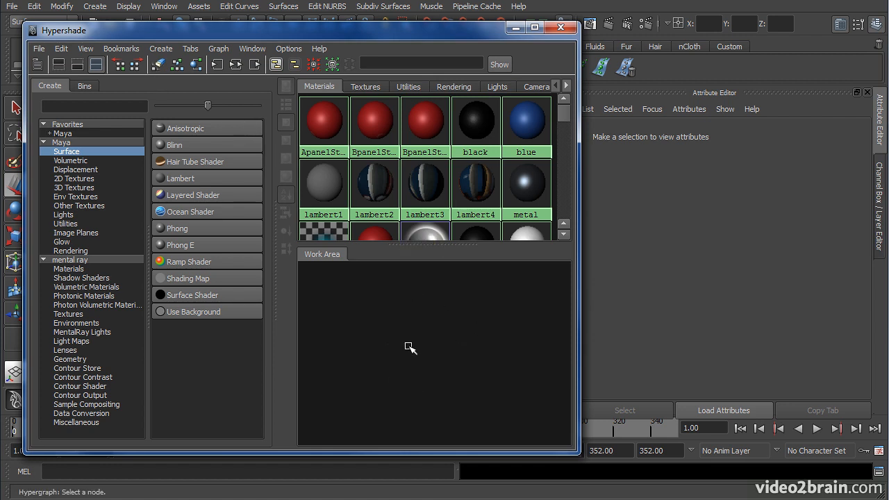
drag(489, 33, 139, 35)
alt+drag(440, 258, 354, 245)
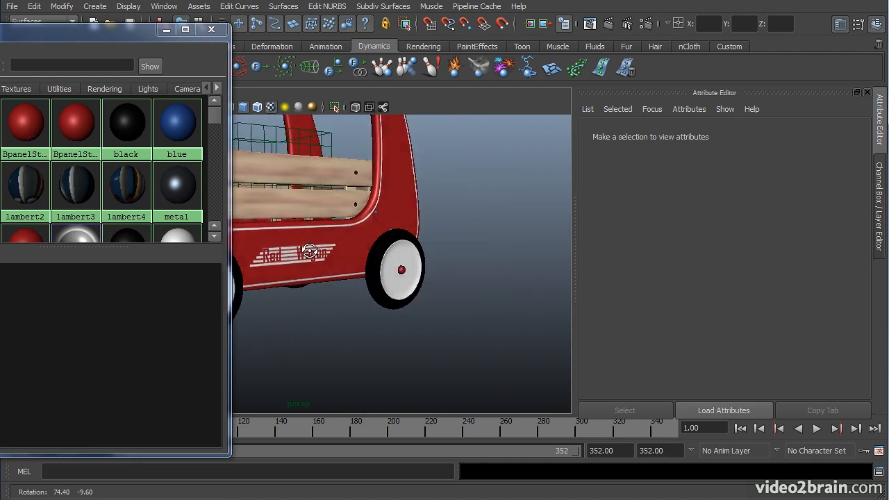
click(410, 193)
alt+drag(410, 193, 473, 271)
drag(66, 32, 391, 24)
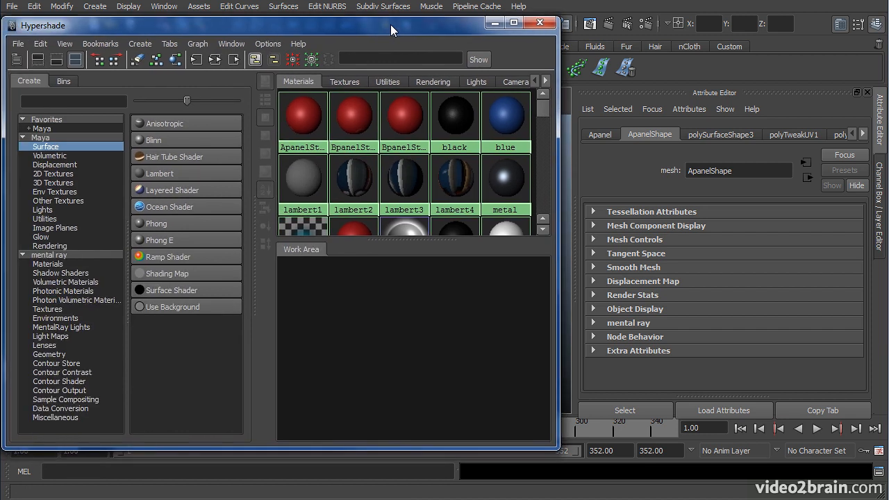
click(177, 63)
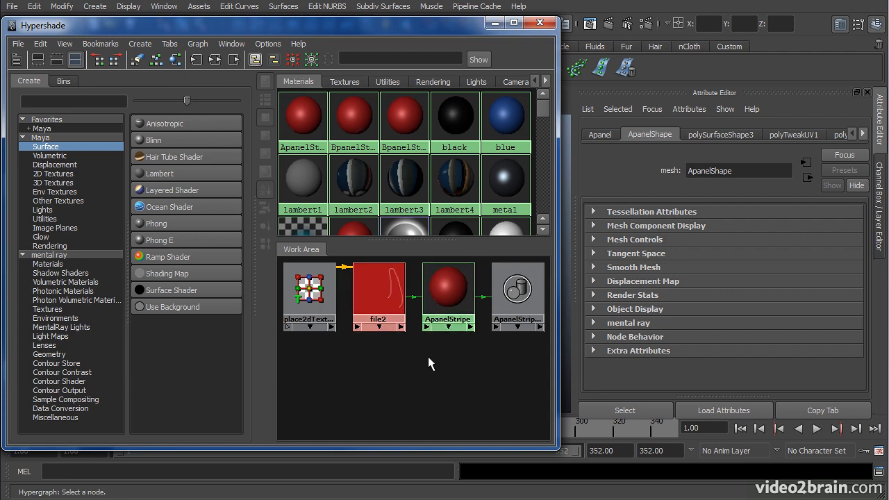
Step: Clear and enlarge the work area, and create Anisotropic, Blinn, Lambert and Phong materials spread out in two columns
click(137, 60)
drag(417, 242, 417, 175)
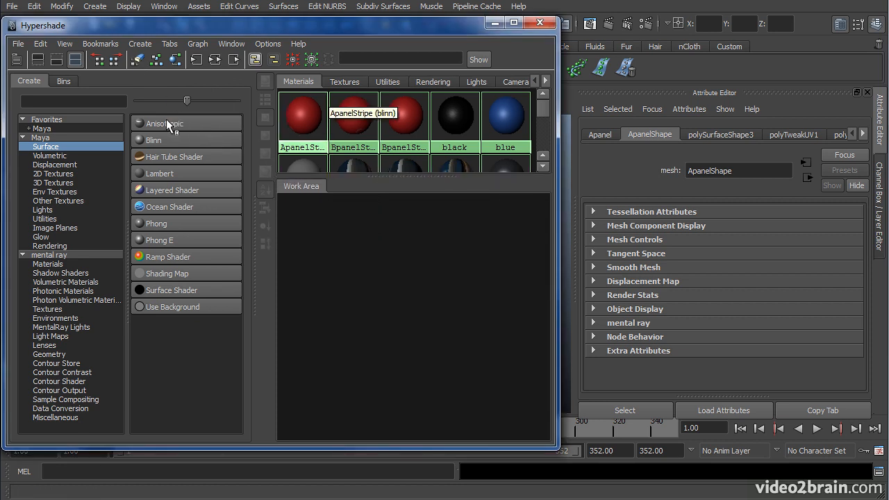
click(166, 123)
click(151, 139)
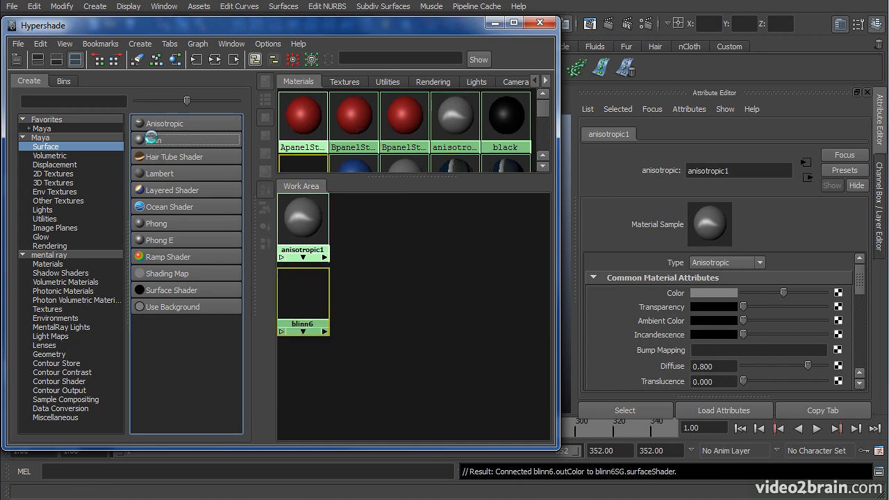
click(159, 174)
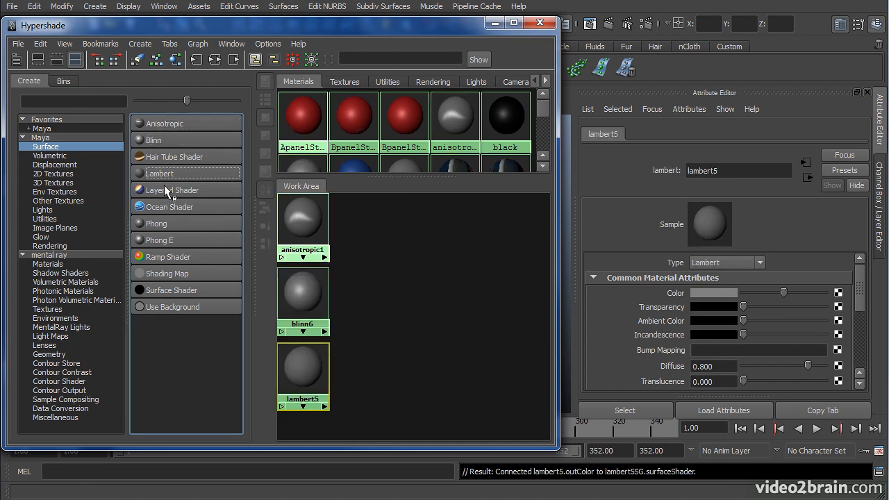
click(168, 224)
drag(310, 356, 391, 285)
drag(364, 230, 393, 233)
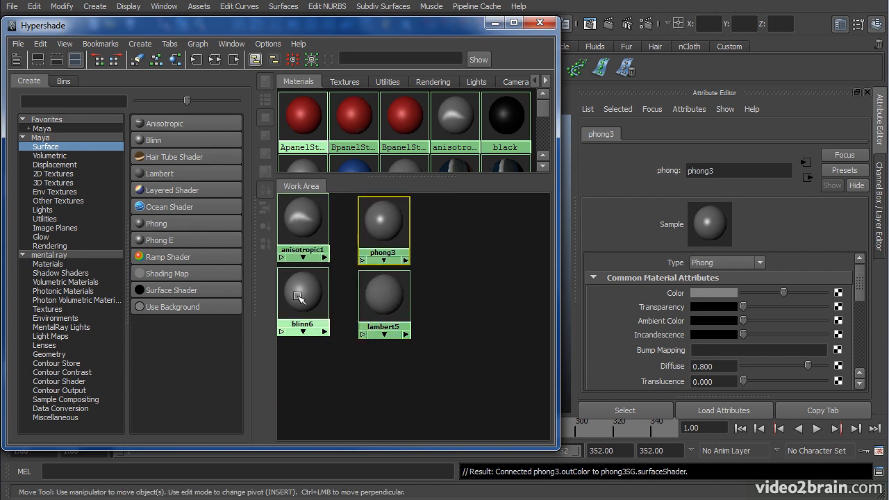
Step: Compare the Lambert material's common attributes with the Phong material's Specular Shading attributes
drag(390, 309, 452, 316)
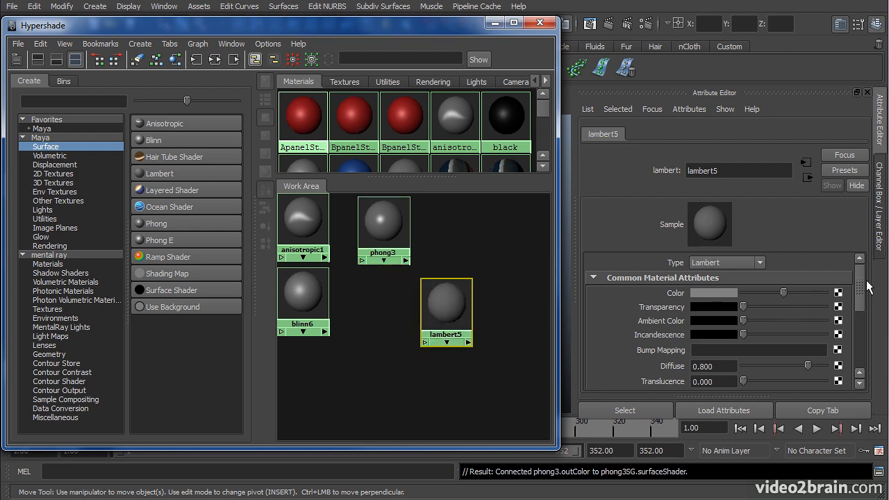
mouse_move(865, 288)
mouse_down()
mouse_move(863, 318)
mouse_move(861, 301)
mouse_up()
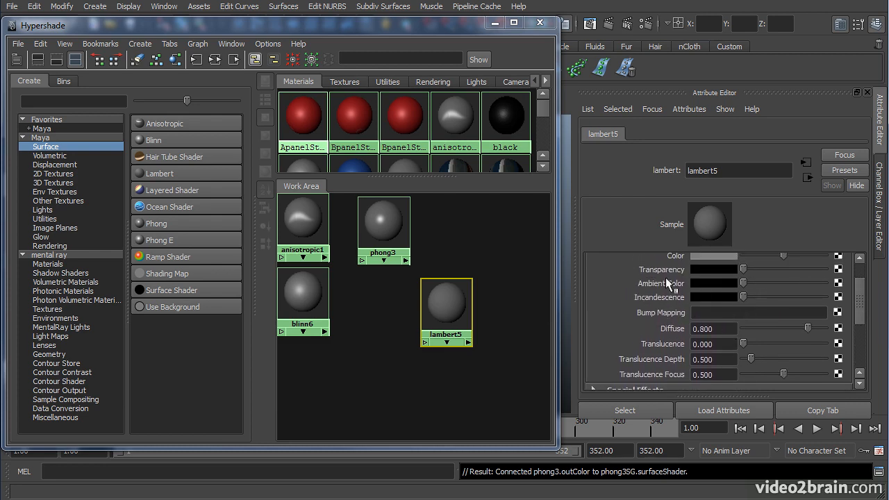
drag(382, 234, 455, 237)
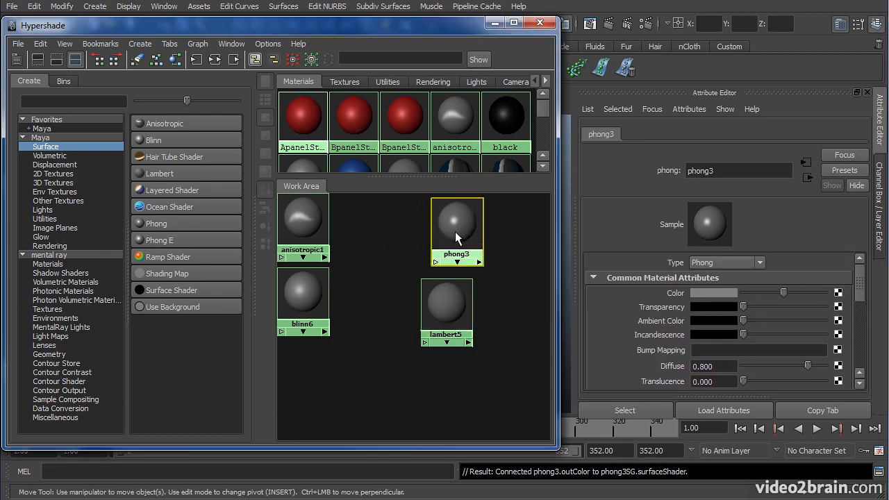
drag(861, 282, 861, 324)
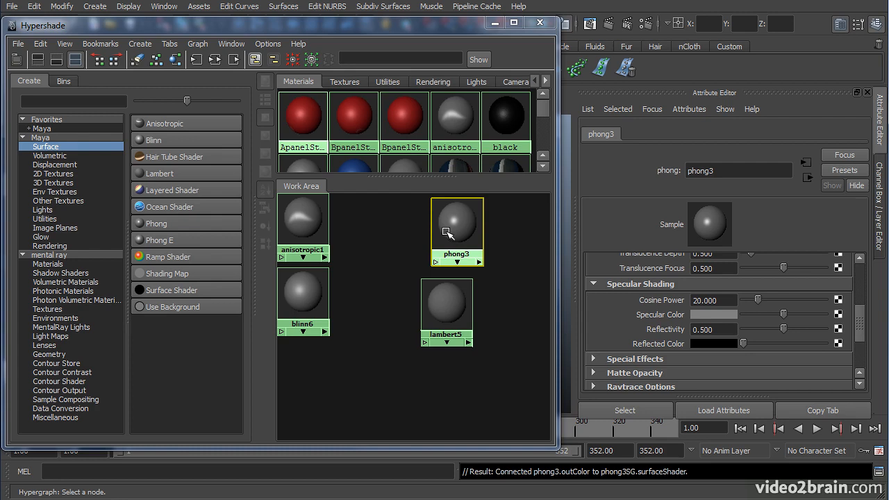
Step: Line up the Blinn, Phong and Lambert nodes in one row and move the Anisotropic node below them
drag(305, 293, 398, 226)
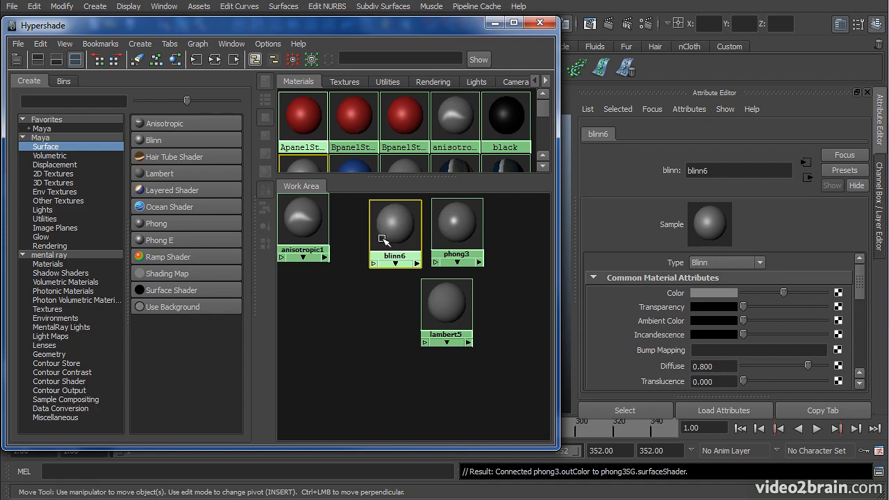
drag(448, 306, 518, 225)
drag(517, 305, 398, 236)
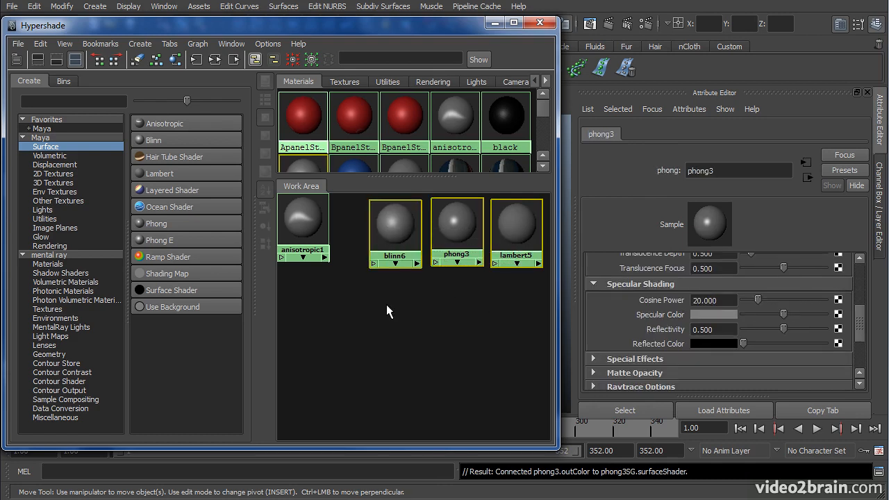
drag(298, 219, 458, 294)
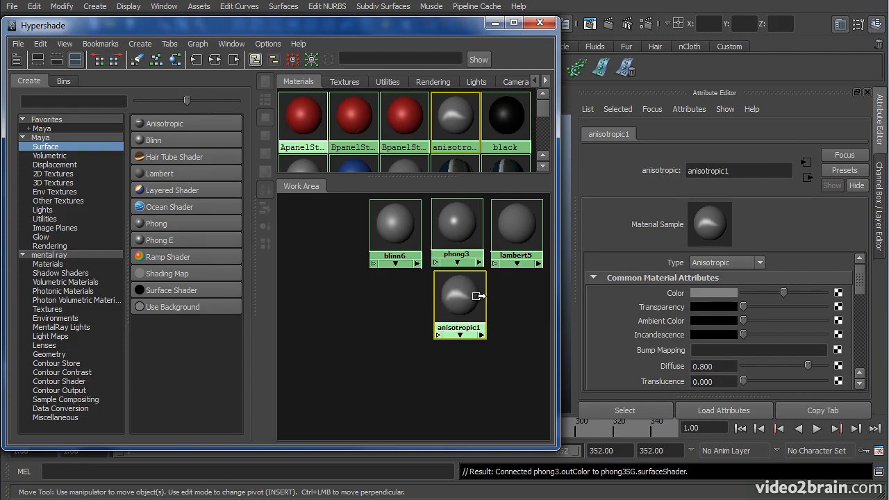
drag(463, 299, 344, 364)
Step: Enlarge the materials display and show the bins in place of the node creation list
drag(429, 178, 429, 271)
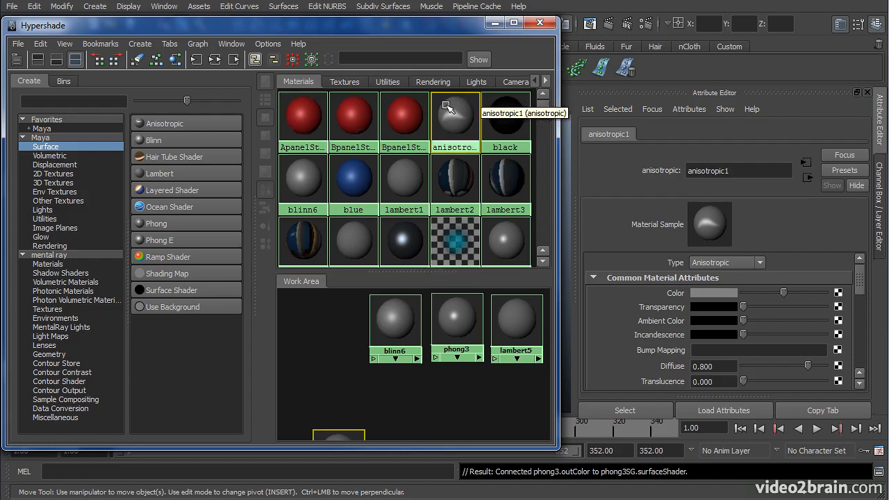
click(351, 114)
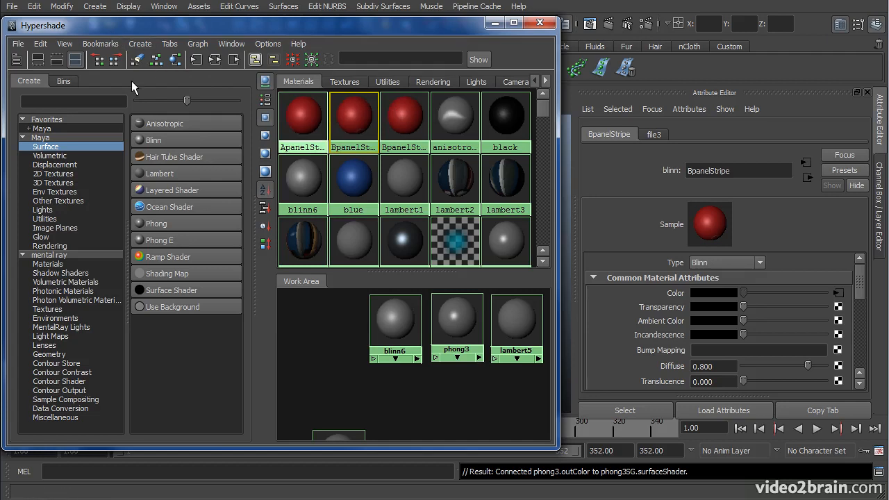
click(71, 78)
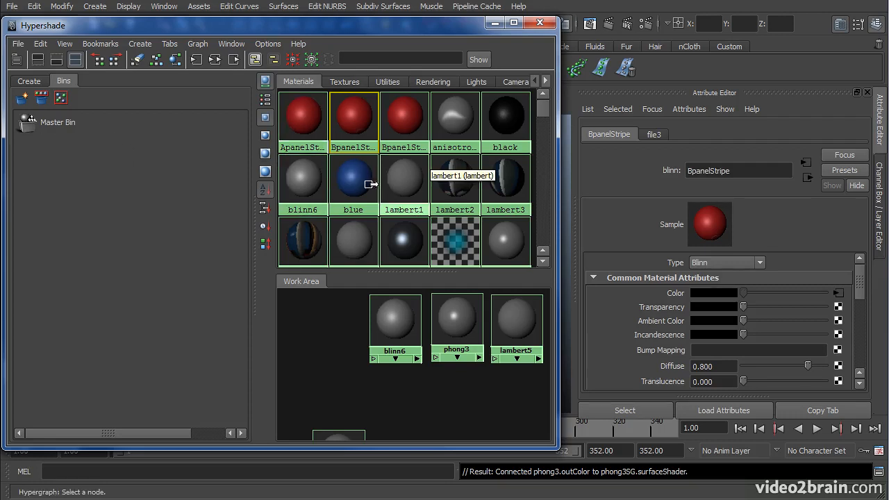
Step: Create a bin named lambertBin from the lambert2, lambert3 and lambert4 materials, and show the Master Bin's contents again
mouse_move(545, 105)
mouse_down()
mouse_move(546, 148)
mouse_move(545, 117)
mouse_up()
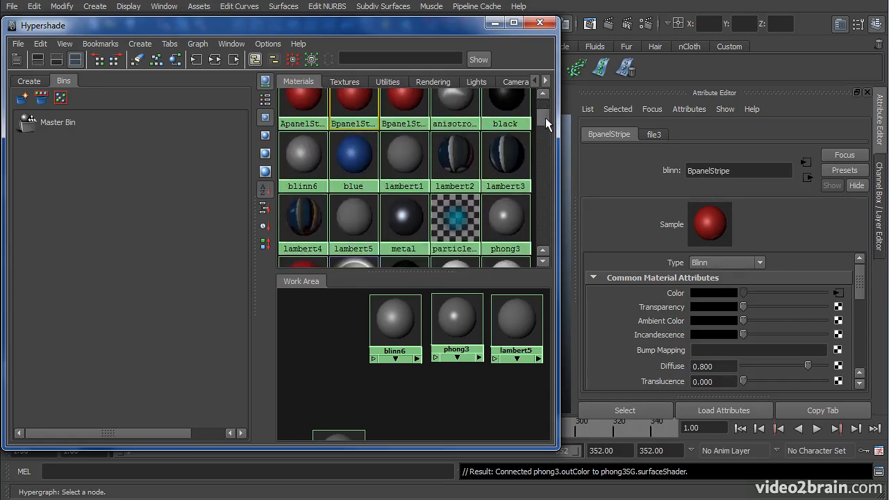
click(458, 154)
click(504, 161)
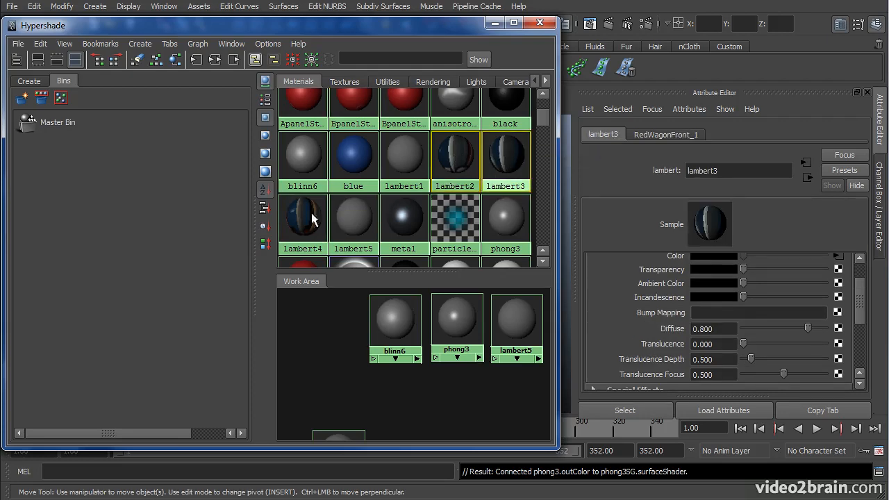
click(299, 217)
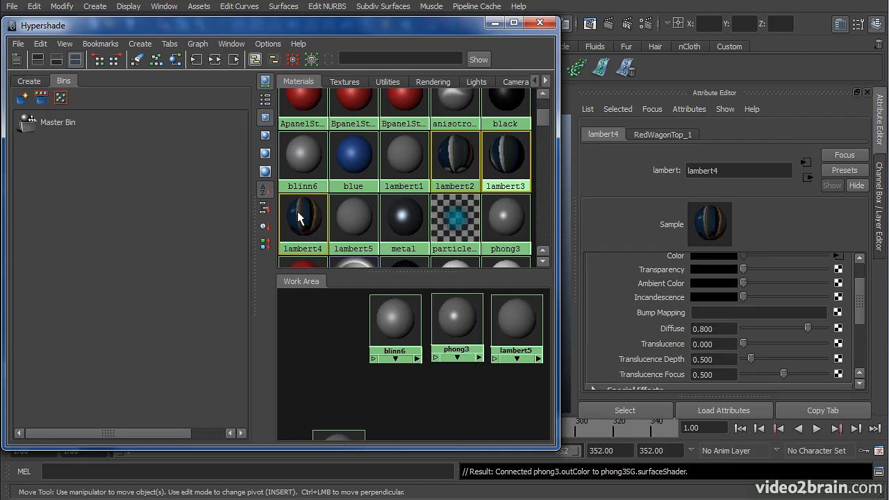
click(41, 99)
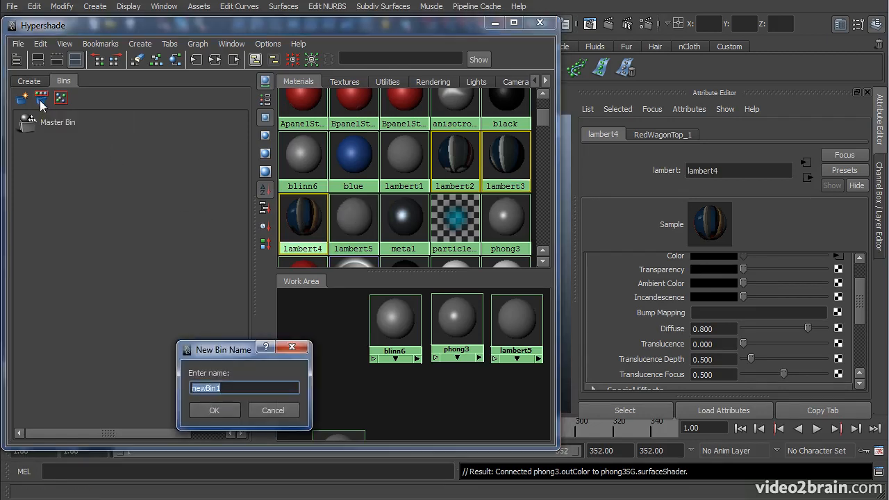
text(lambertBin)
key(Return)
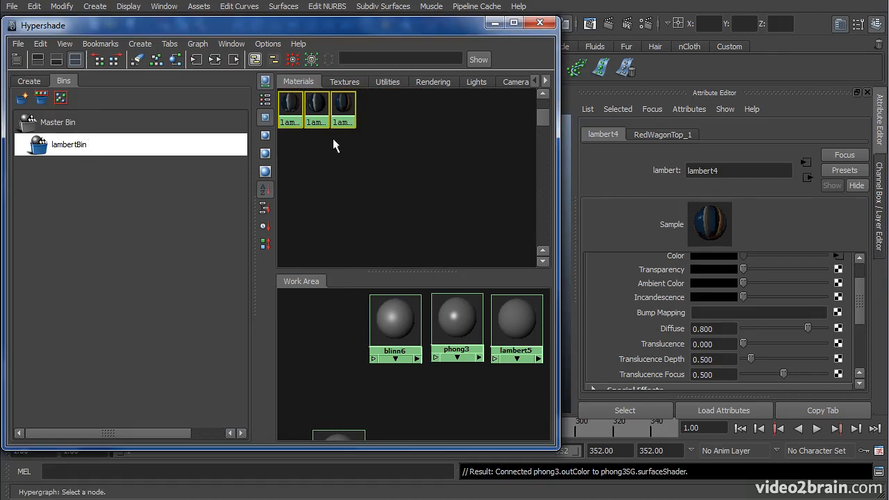
click(363, 144)
click(55, 123)
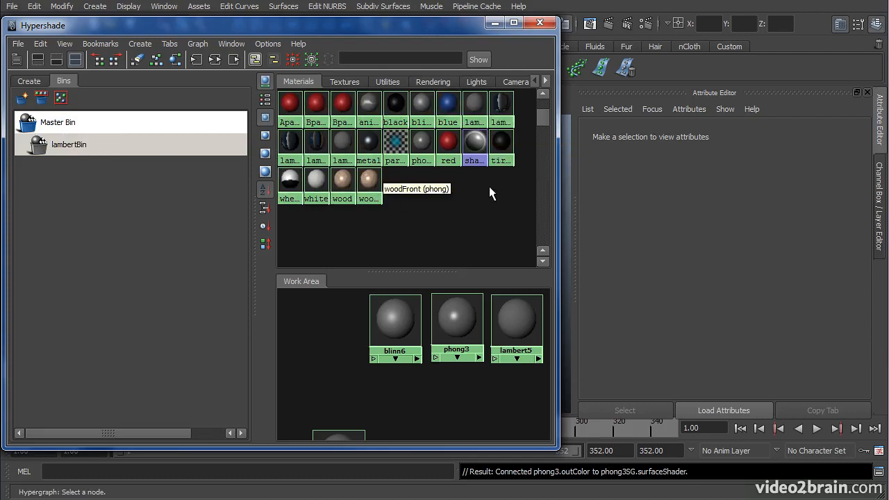
Step: Show the contents of lambertBin and add the lambert5 material from the work area to that bin
click(91, 144)
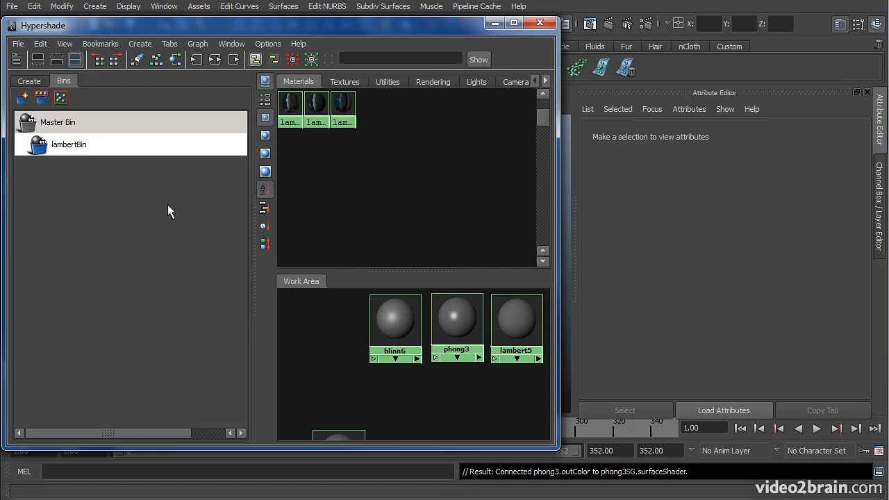
right_click(104, 145)
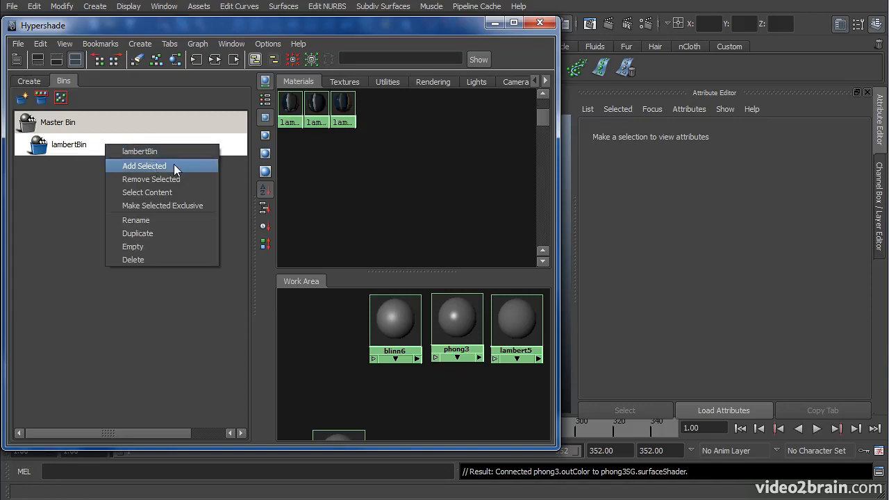
click(401, 337)
click(512, 314)
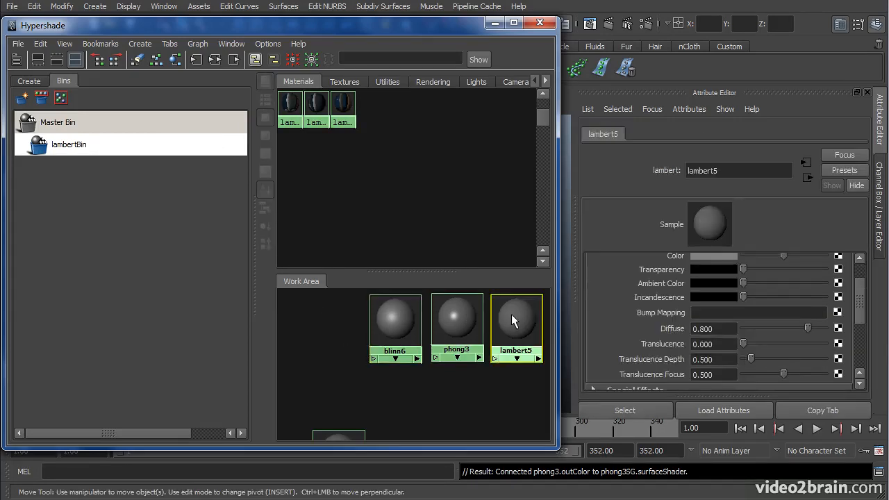
right_click(133, 147)
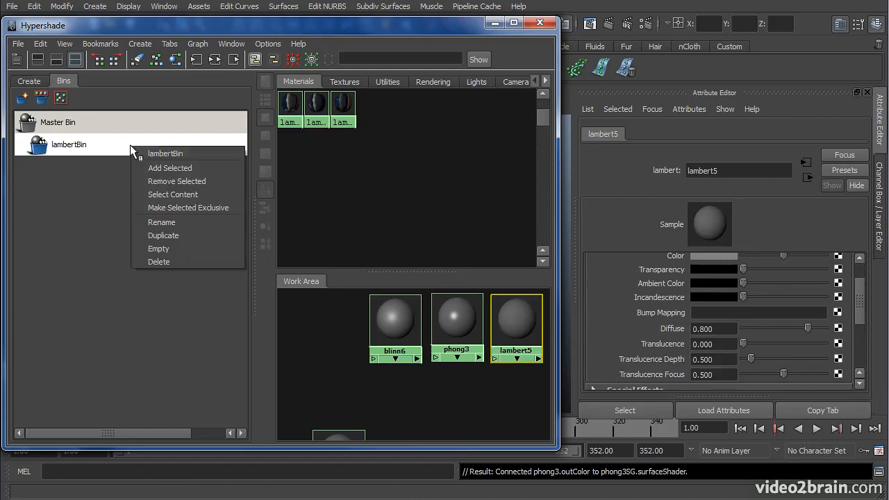
click(164, 169)
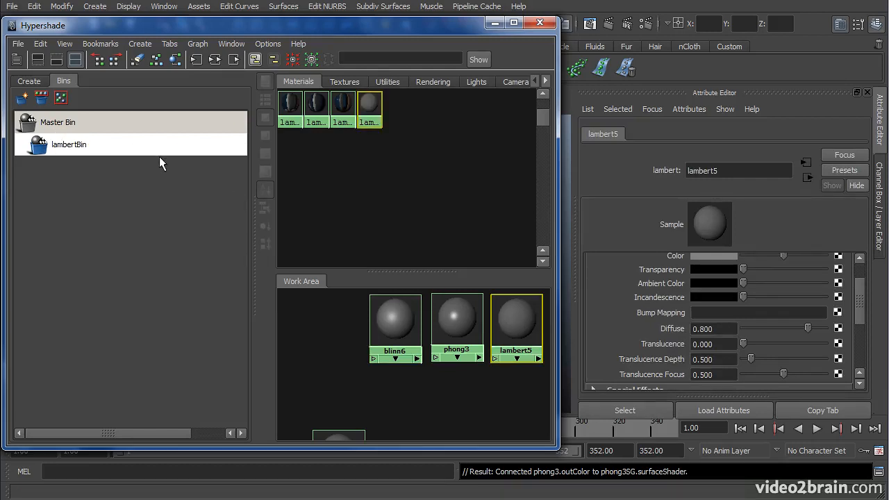
Step: Empty lambertBin, delete it, and make the Master Bin the current bin
right_click(135, 149)
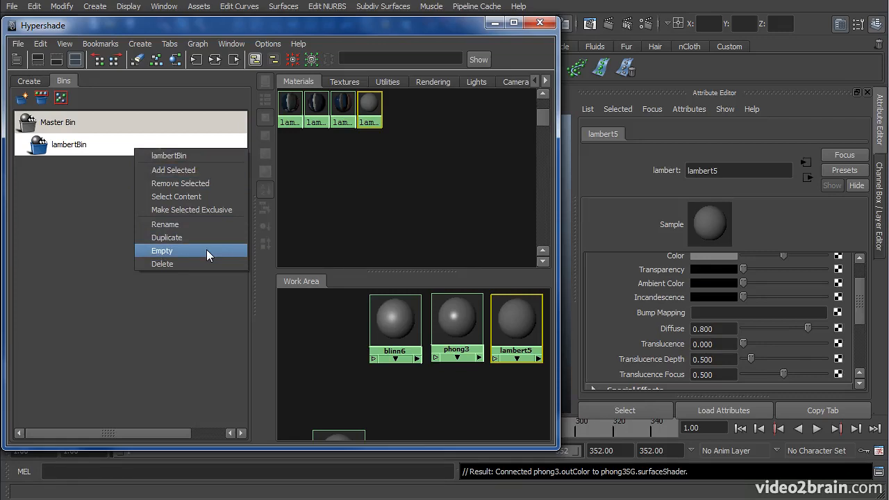
click(189, 251)
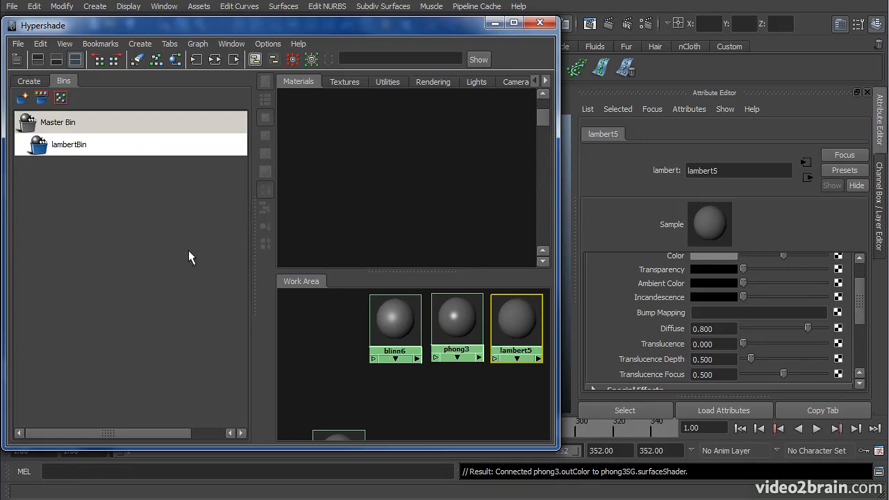
right_click(107, 149)
click(150, 263)
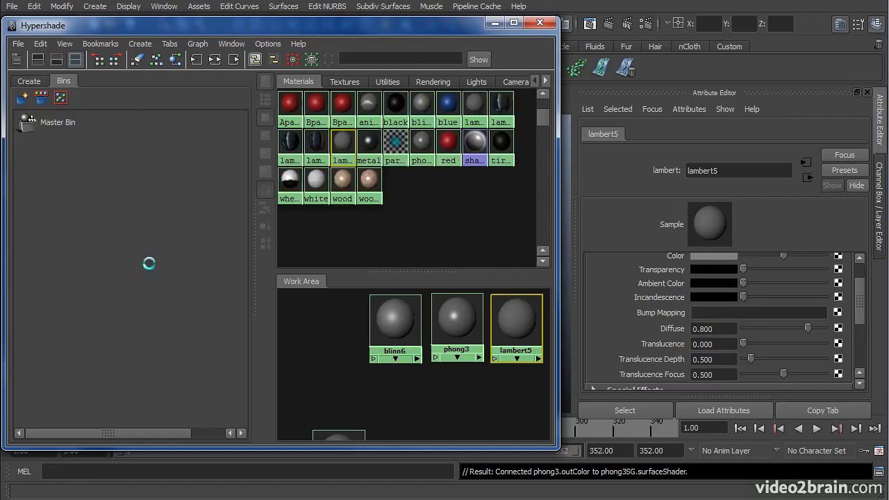
click(84, 124)
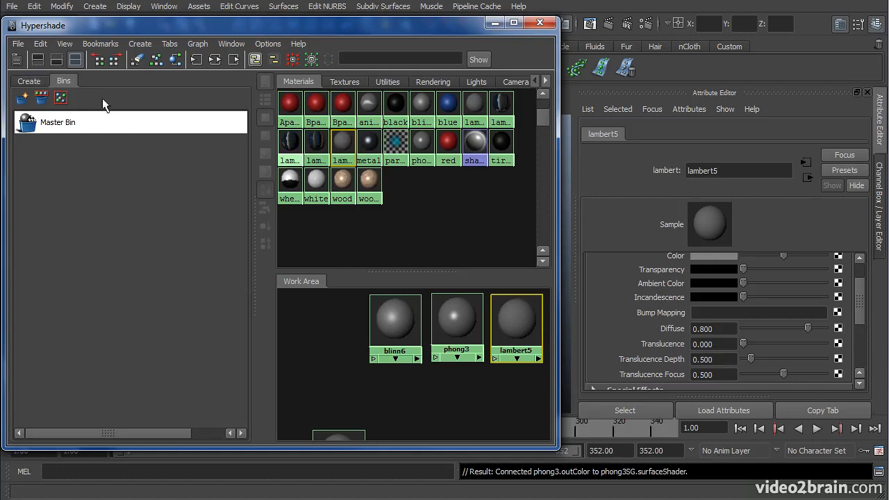
Step: Bring back the node creation list, narrow it, and enlarge the work area by shrinking the materials display
click(28, 81)
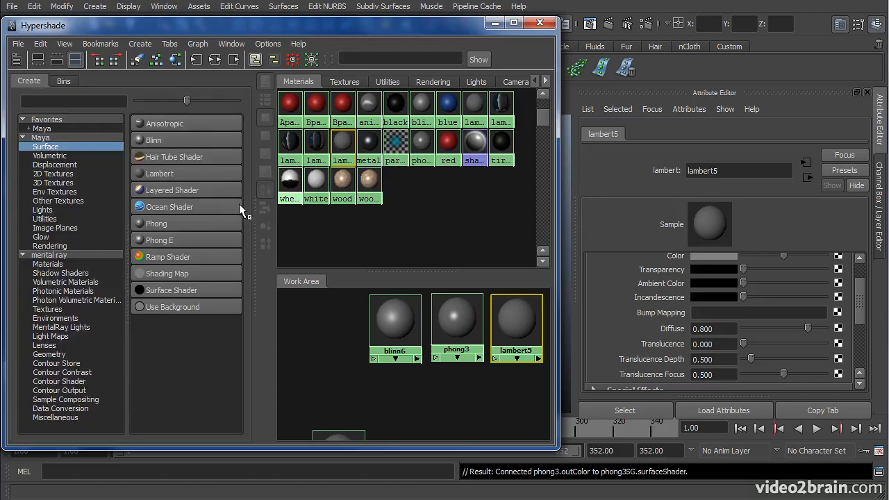
drag(255, 205, 180, 200)
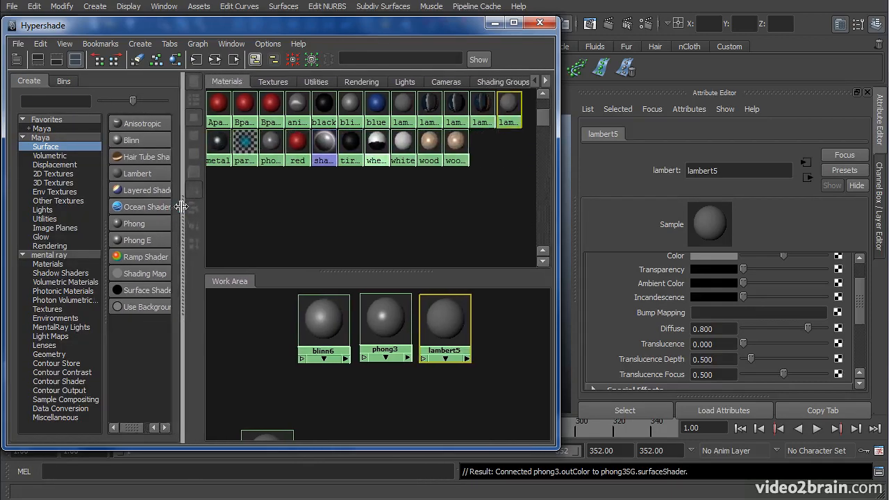
drag(324, 273, 325, 172)
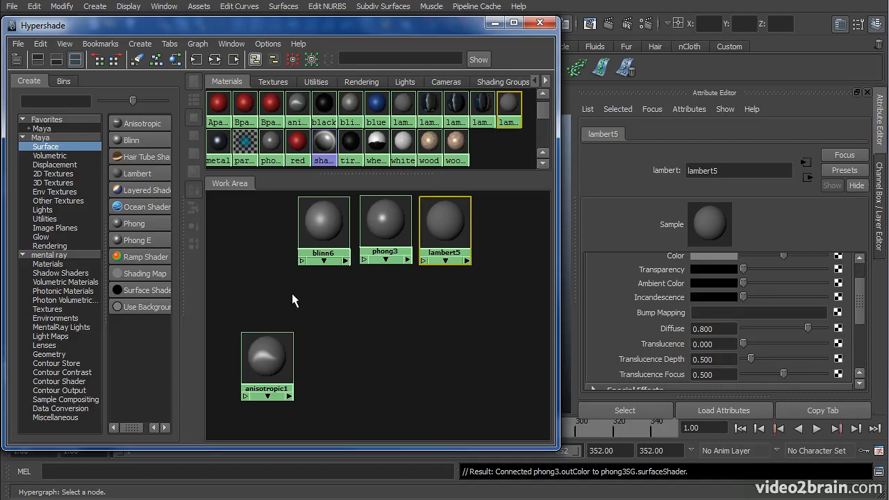
Step: Move the anisotropic1 node up beside blinn6 so that all four material nodes form one row, and frame them all
alt+middle_drag(271, 283, 300, 304)
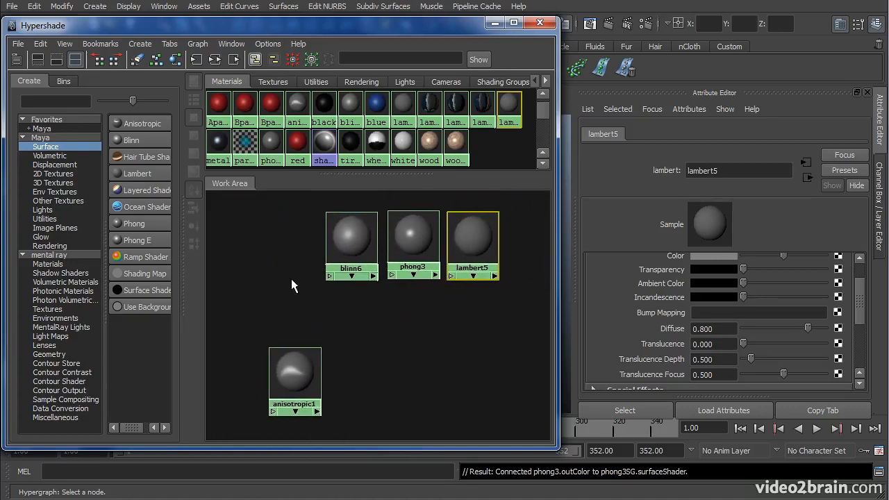
alt+right_drag(296, 292, 278, 282)
key(a)
click(281, 376)
drag(281, 375, 274, 232)
key(a)
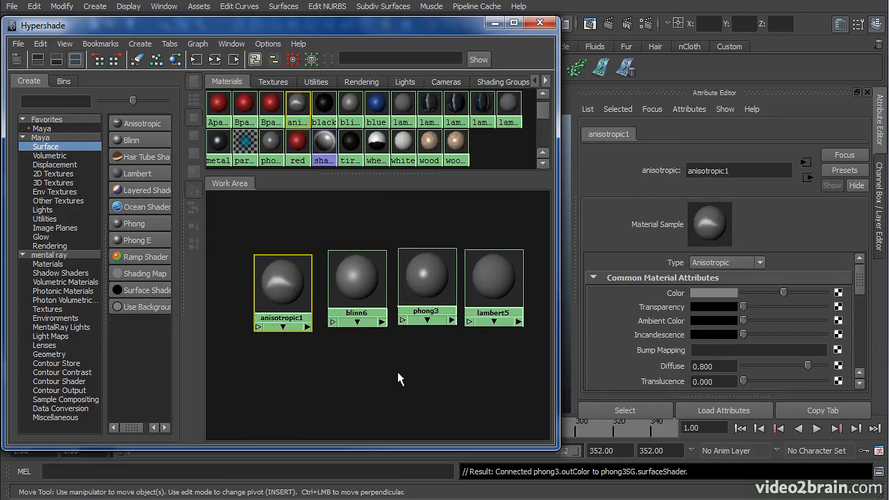